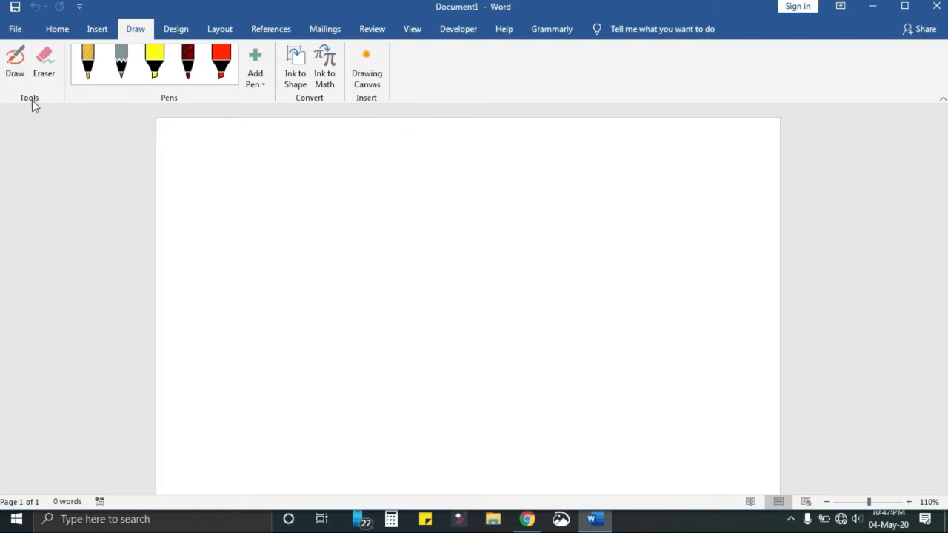
Scribble a large freehand zigzag in black ink on the page and a lighter one with the grey pencil
left_click(20, 67)
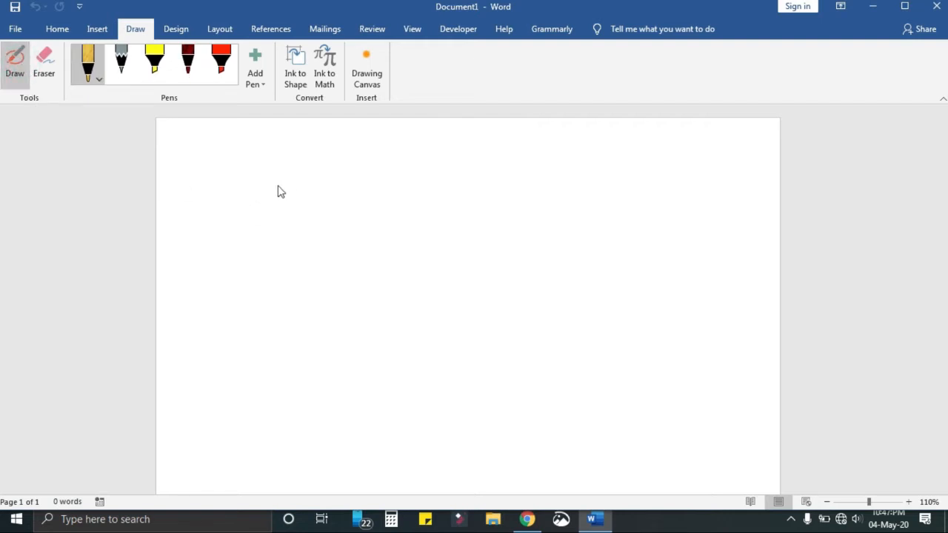
mouse_move(242, 204)
left_mouse_down()
mouse_move(269, 355)
mouse_move(541, 330)
mouse_move(262, 313)
mouse_move(521, 232)
left_mouse_up()
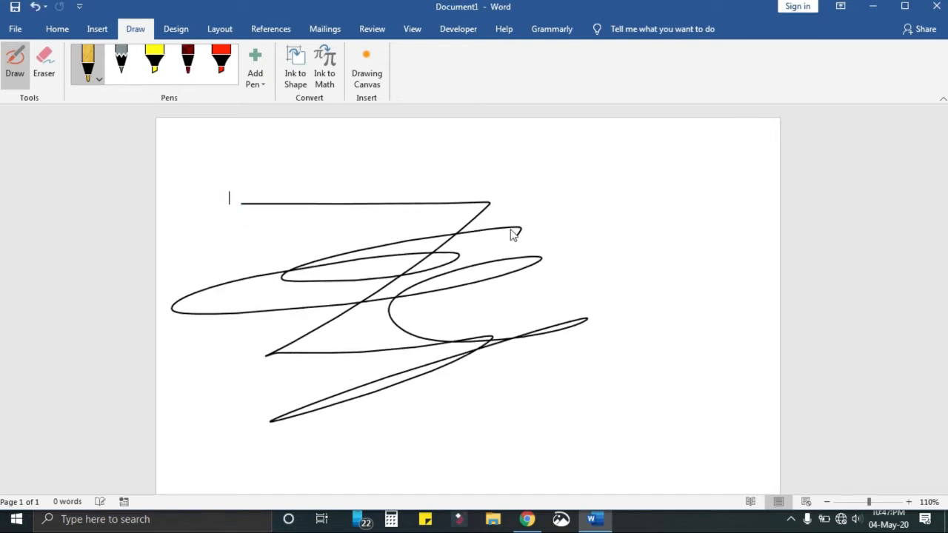
left_click(129, 72)
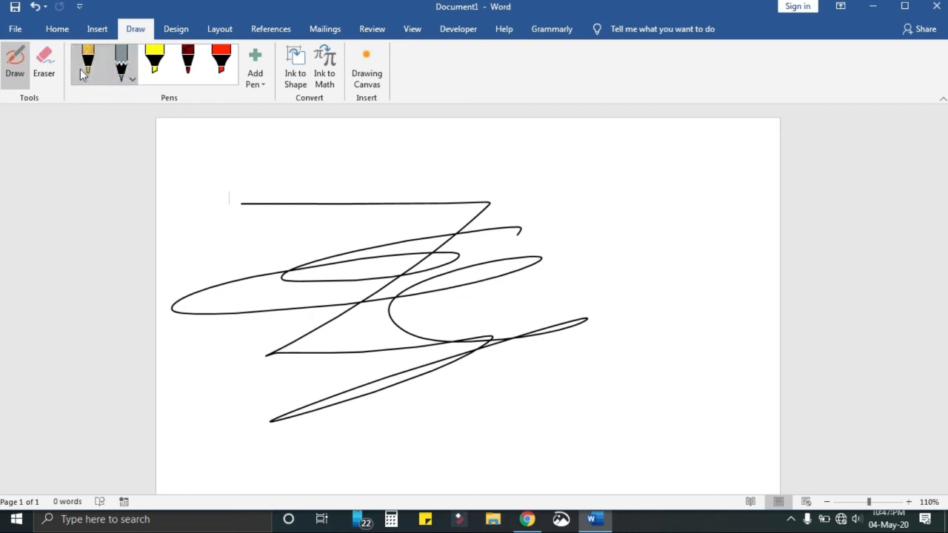
mouse_move(289, 133)
left_mouse_down()
mouse_move(321, 198)
mouse_move(231, 313)
left_mouse_up()
Draw a wide yellow highlighter stroke beside the scribbles and a small dark red pen stroke over it
left_click(154, 65)
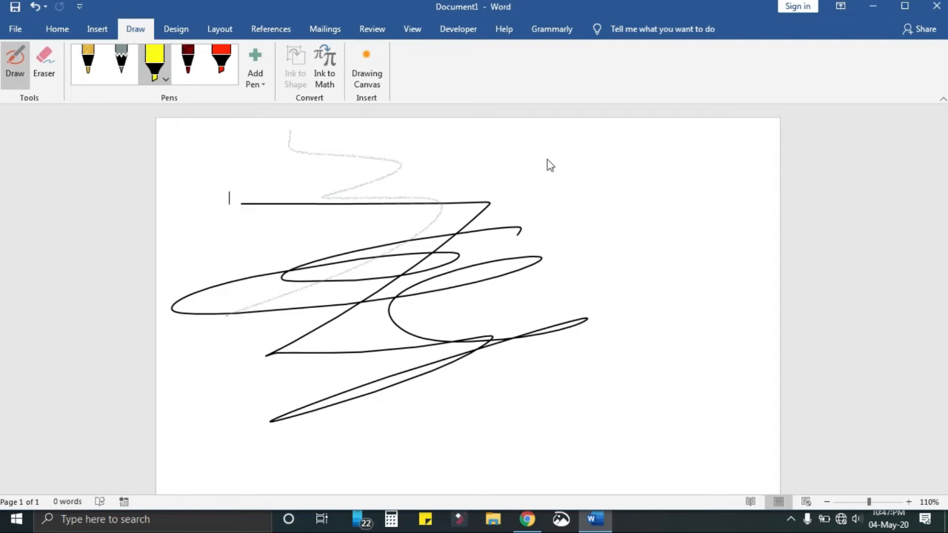
left_click_drag(546, 153, 617, 321)
left_click(196, 73)
mouse_move(526, 238)
left_mouse_down()
mouse_move(567, 207)
mouse_move(552, 272)
left_mouse_up()
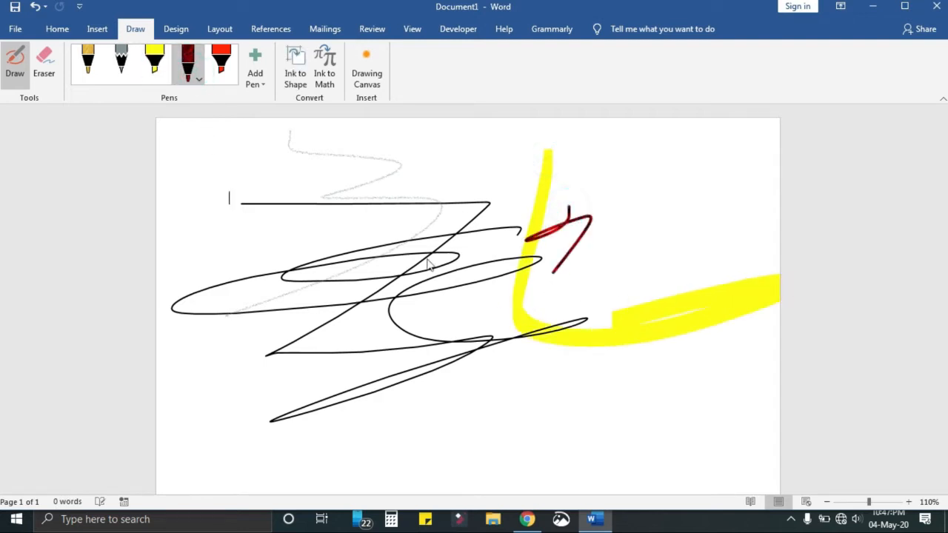
Review the thickness and color options of the dark red pen and red highlighter, and the pen types available to add
left_click(199, 80)
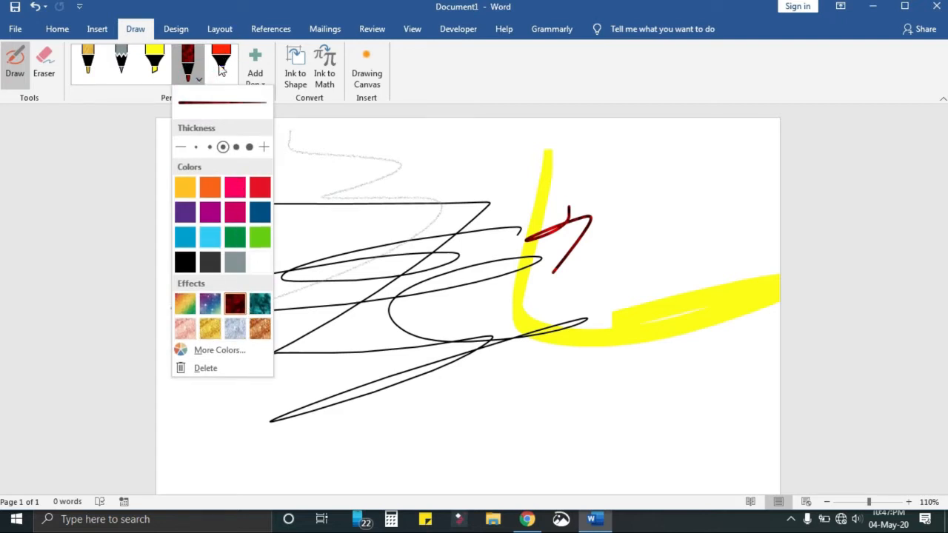
left_click(220, 66)
left_click(220, 77)
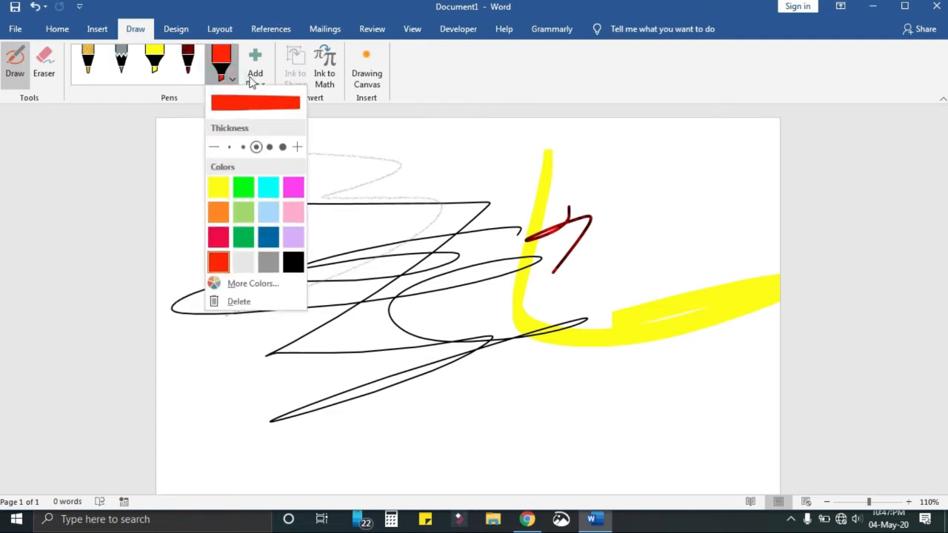
left_click(169, 101)
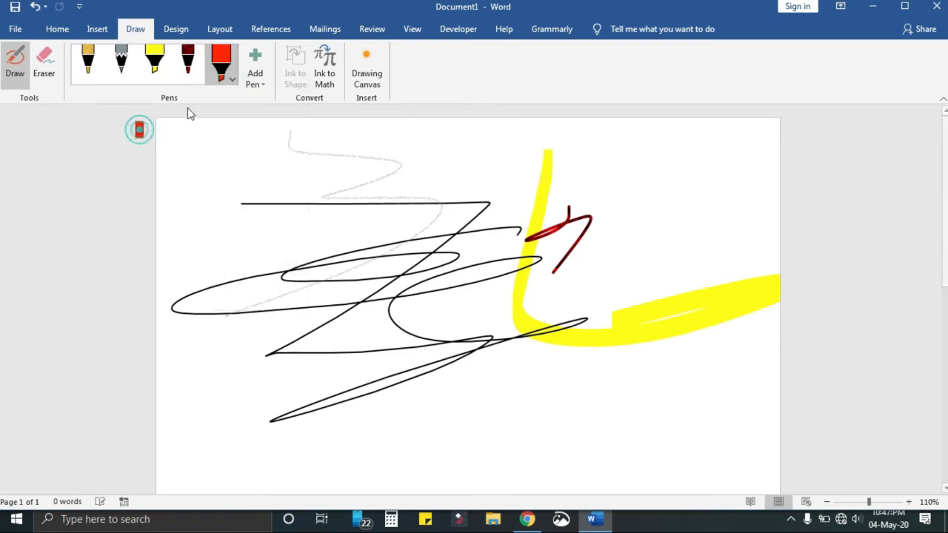
left_click(256, 74)
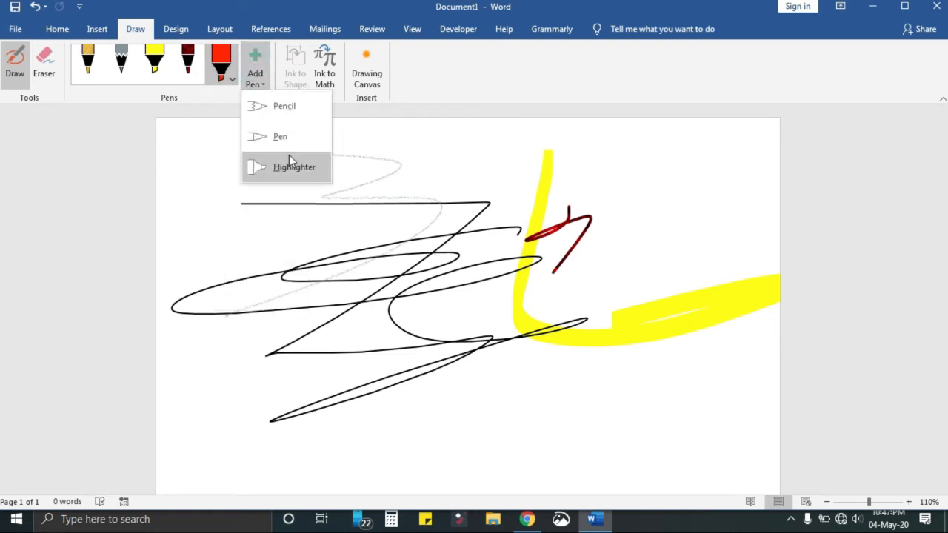
left_click(255, 77)
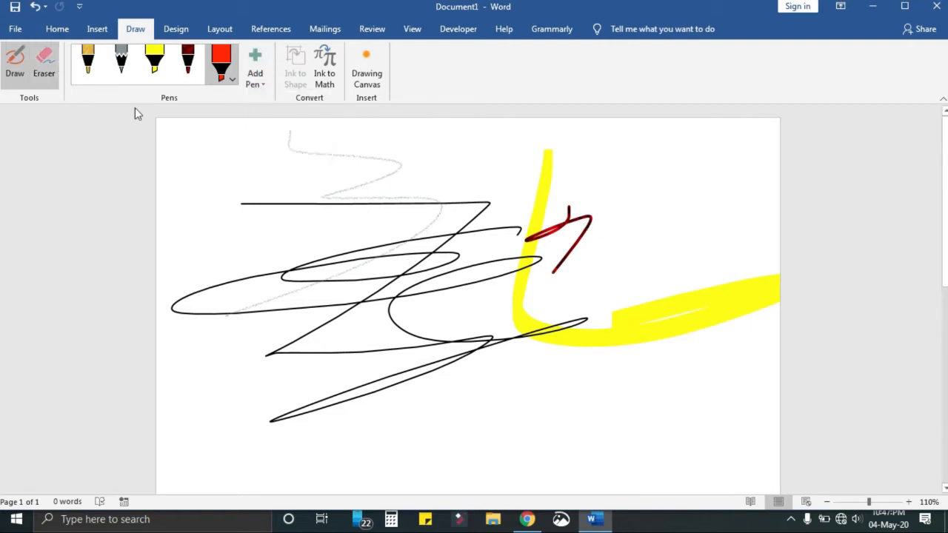
Erase the dark red, yellow, black and pencil ink strokes from the page with the Eraser
left_click(53, 64)
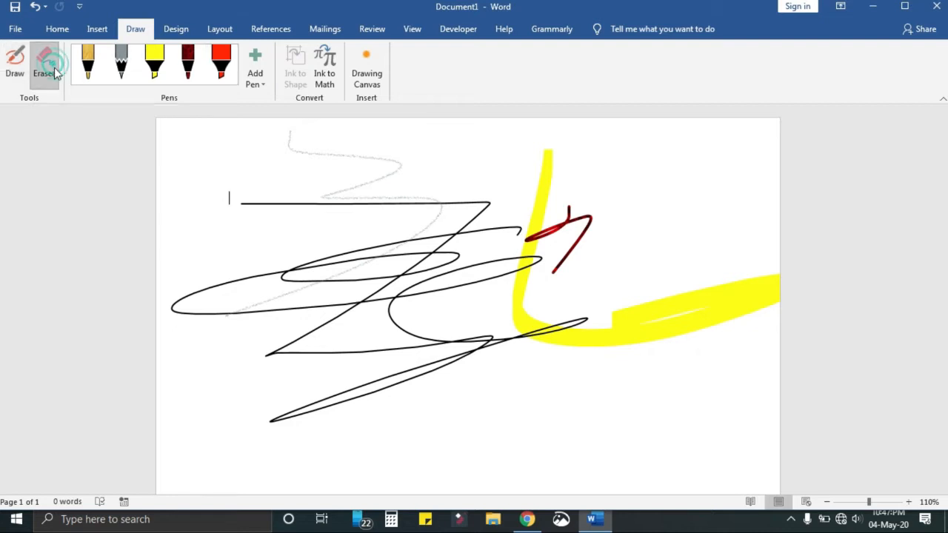
left_click(576, 219)
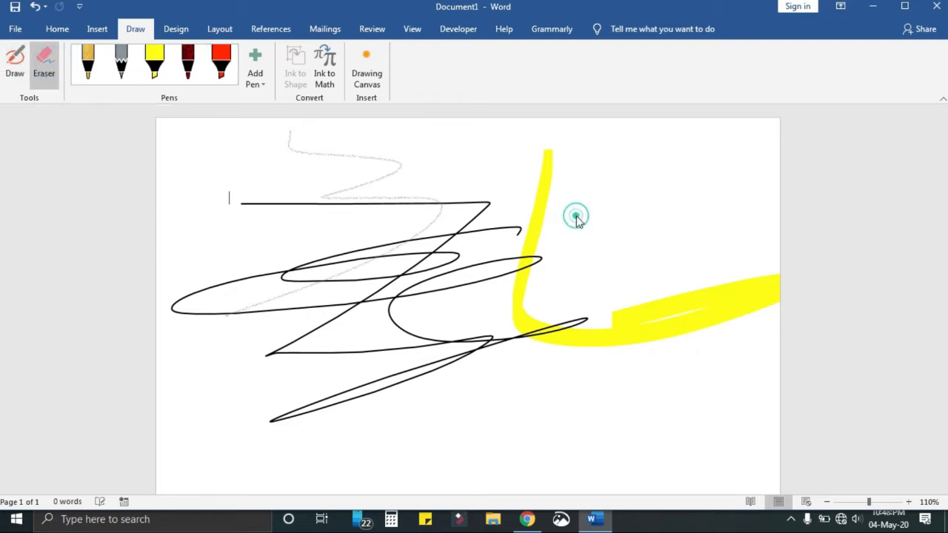
left_click(540, 194)
left_click(469, 224)
left_click(439, 215)
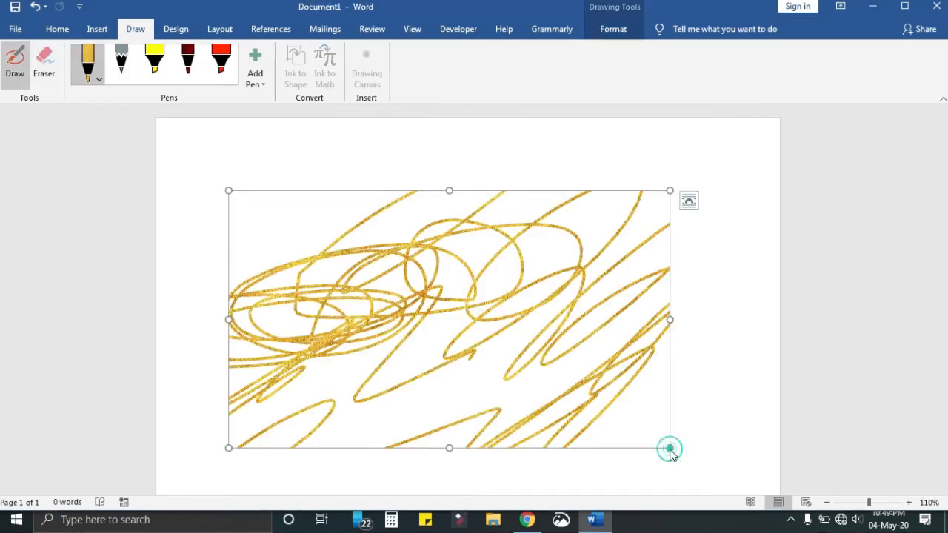
Leave drawing mode, try resizing the scribbled drawing canvas from its corner, and undo the resize
left_click(15, 59)
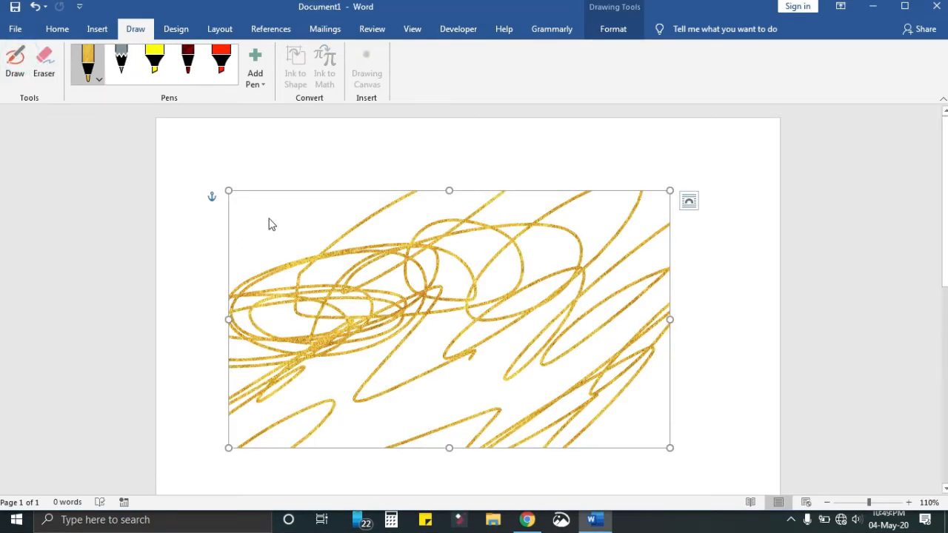
left_click_drag(230, 191, 481, 317)
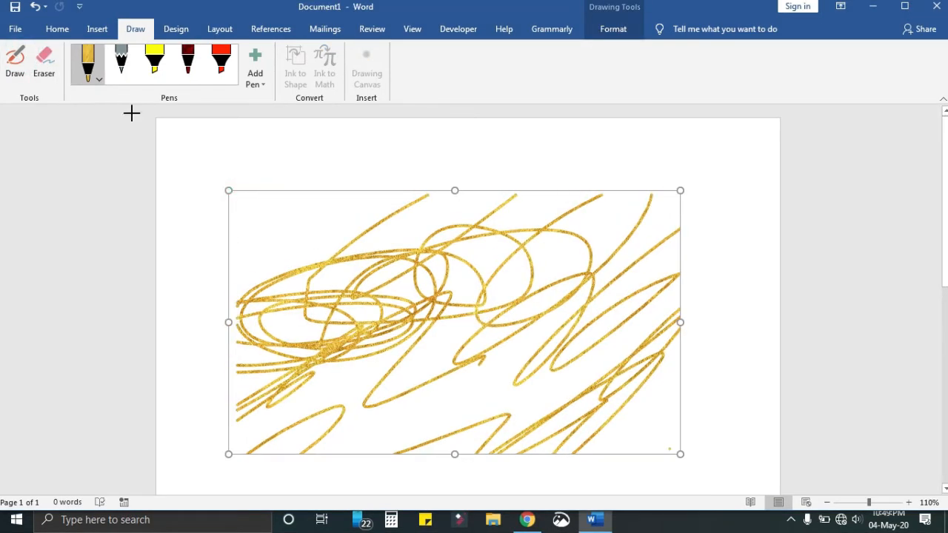
left_click_drag(131, 113, 112, 93)
key("ctrl+z")
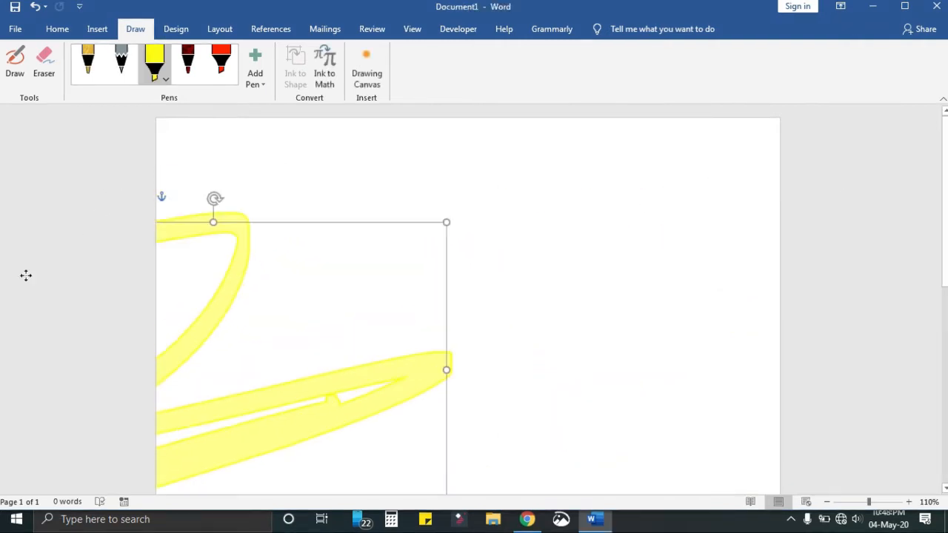
Move the yellow highlighter drawing toward the middle of the page, and undo it
mouse_move(26, 275)
left_mouse_down()
mouse_move(182, 248)
mouse_move(607, 305)
mouse_move(314, 390)
mouse_move(376, 59)
mouse_move(491, 234)
mouse_move(319, 214)
mouse_move(303, 199)
left_mouse_up()
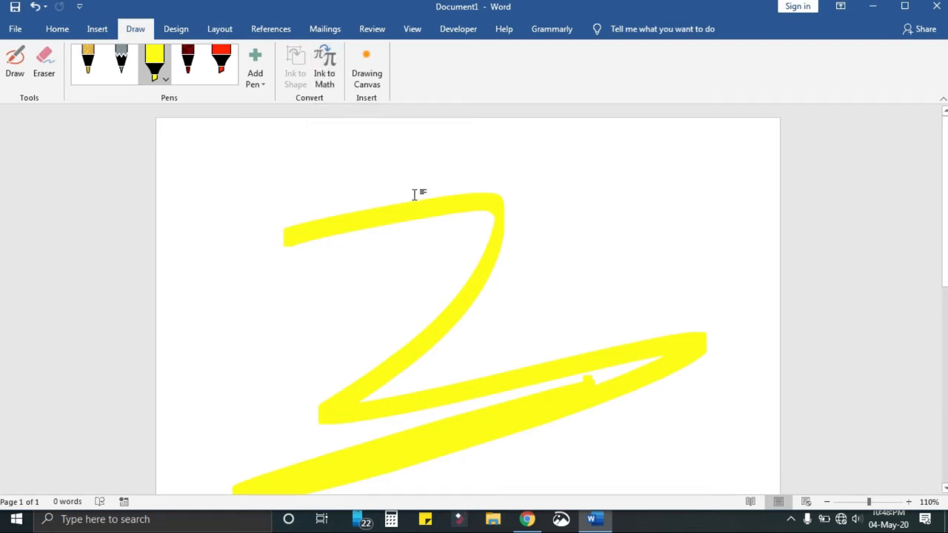
key("ctrl+z")
Handwrite a triangle and a root with symbols in Ink to Math, insert the recognised Δπ equation, and undo the insertion
left_click(323, 65)
mouse_move(338, 268)
left_mouse_down()
mouse_move(377, 204)
mouse_move(339, 269)
left_mouse_up()
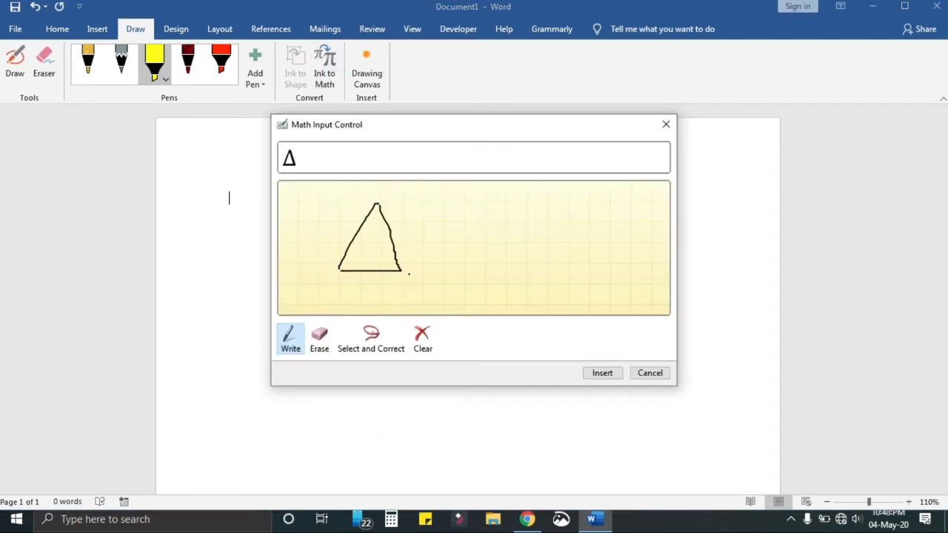
mouse_move(408, 274)
left_mouse_down()
mouse_move(419, 220)
mouse_move(529, 189)
left_mouse_up()
left_click_drag(449, 226, 496, 224)
left_click_drag(476, 236, 503, 280)
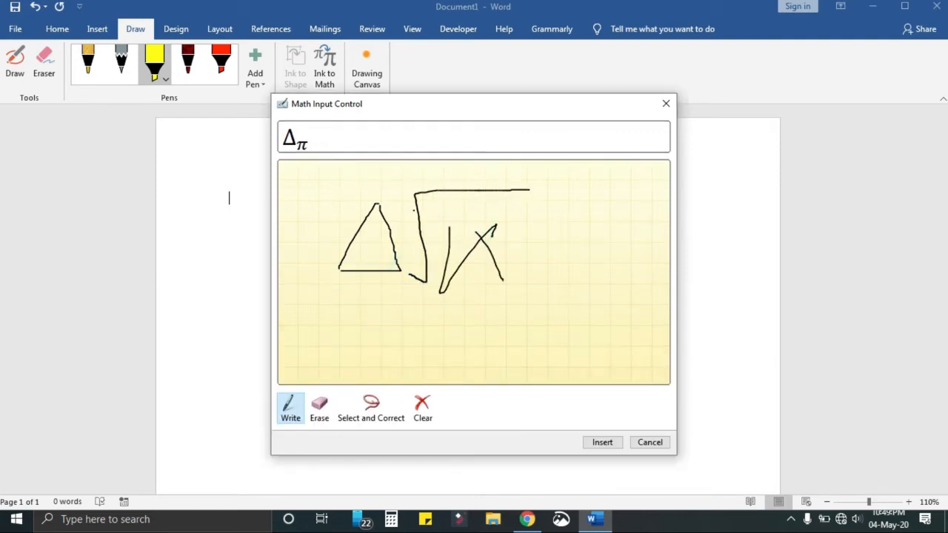
left_click(602, 442)
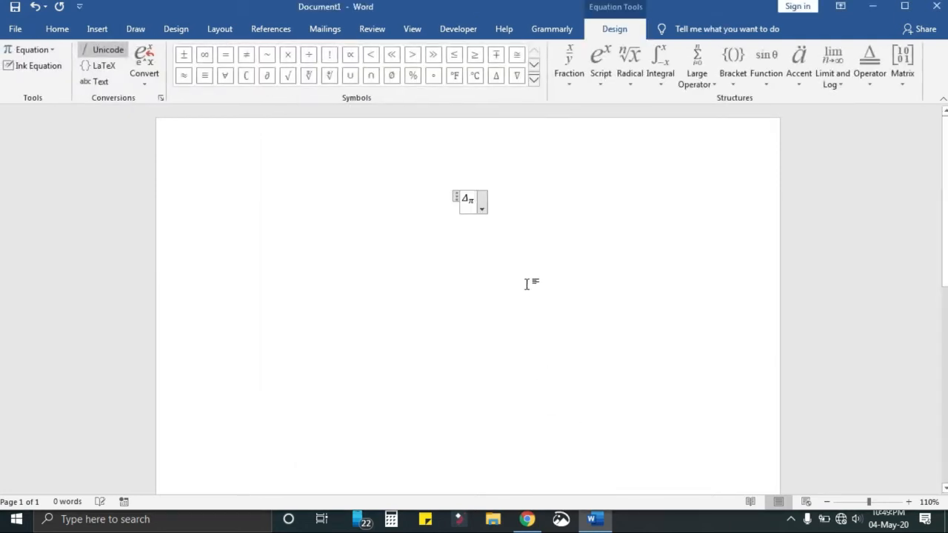
left_click(491, 209)
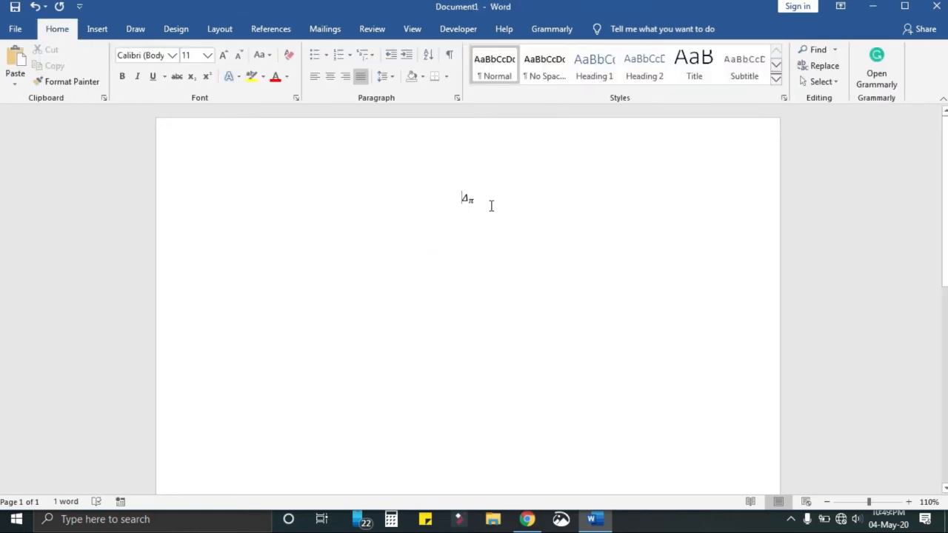
key("ctrl+z")
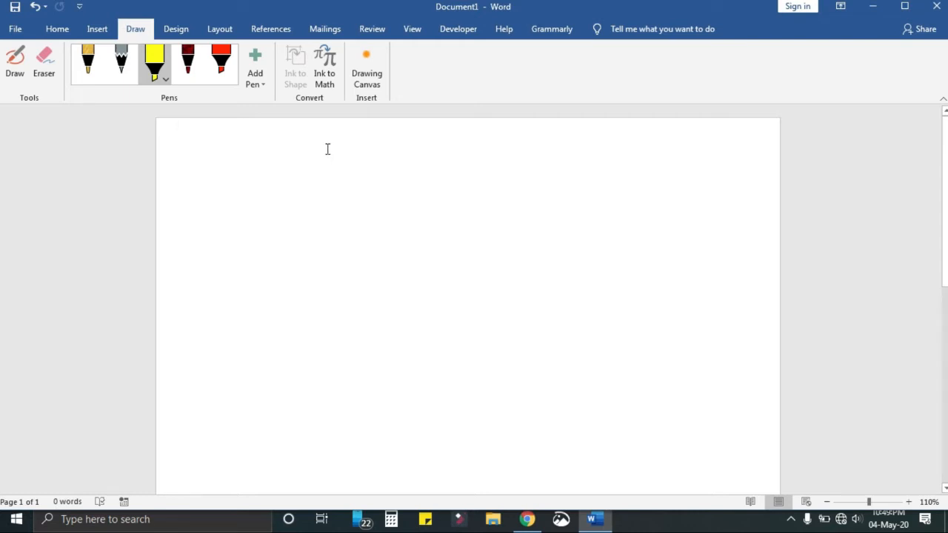
Insert a drawing canvas and fill it with freehand scribbles using the gold glitter pen
left_click(367, 65)
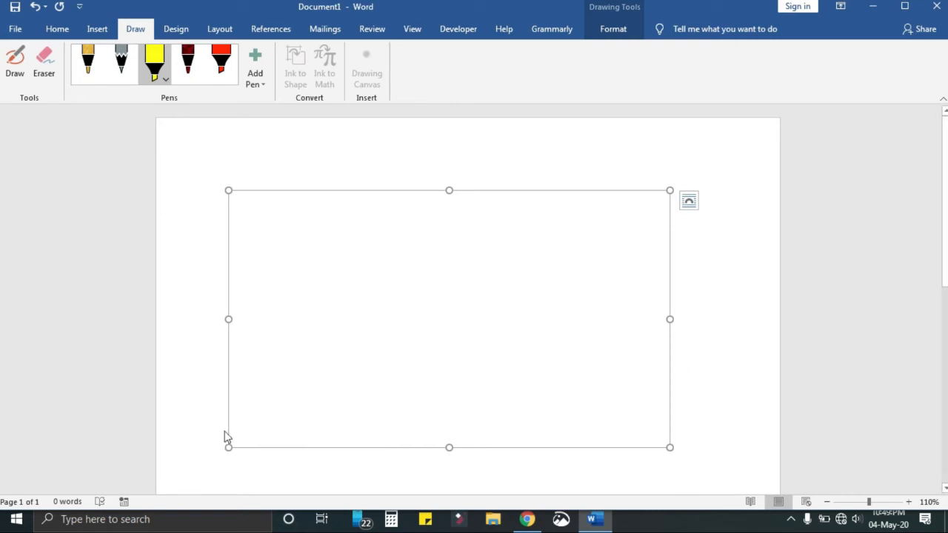
left_click(88, 63)
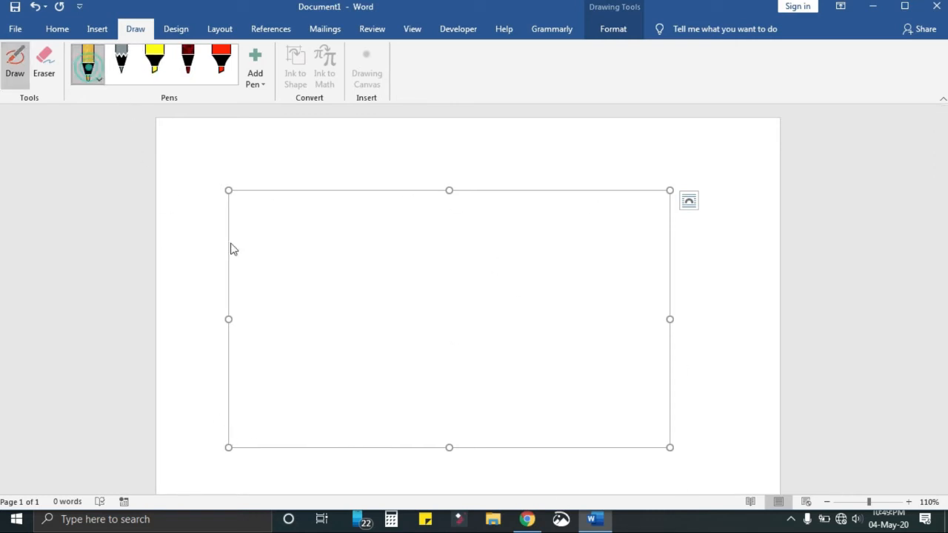
left_click_drag(309, 338, 277, 363)
mouse_move(150, 330)
left_mouse_down()
mouse_move(251, 315)
mouse_move(311, 360)
mouse_move(448, 227)
mouse_move(316, 265)
mouse_move(356, 275)
mouse_move(449, 364)
mouse_move(565, 334)
mouse_move(644, 355)
mouse_move(250, 493)
mouse_move(284, 382)
mouse_move(366, 385)
mouse_move(520, 353)
left_mouse_up()
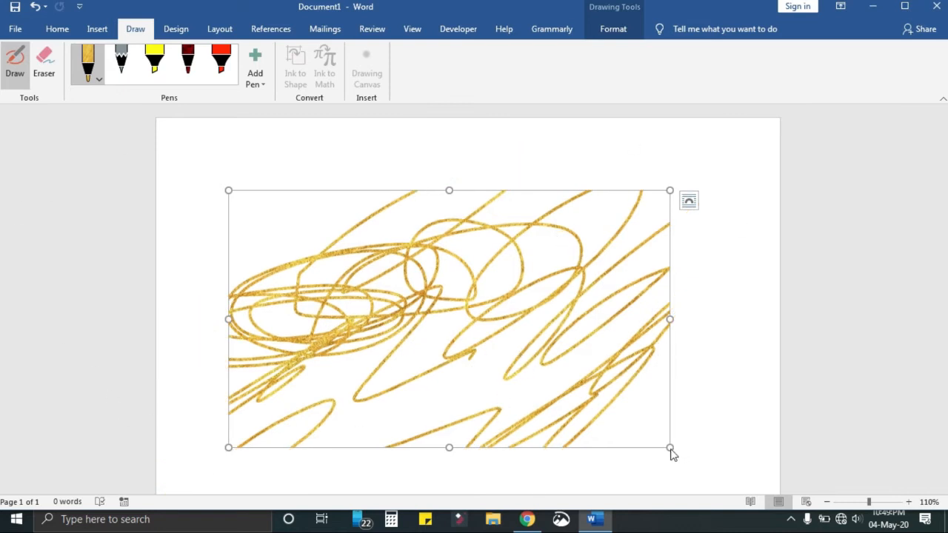
Leave drawing mode, enlarge the gold-scribbled canvas from its corner, and undo the last canvas changes
left_click(15, 62)
mouse_move(229, 190)
left_mouse_down()
mouse_move(465, 311)
mouse_move(112, 91)
left_mouse_up()
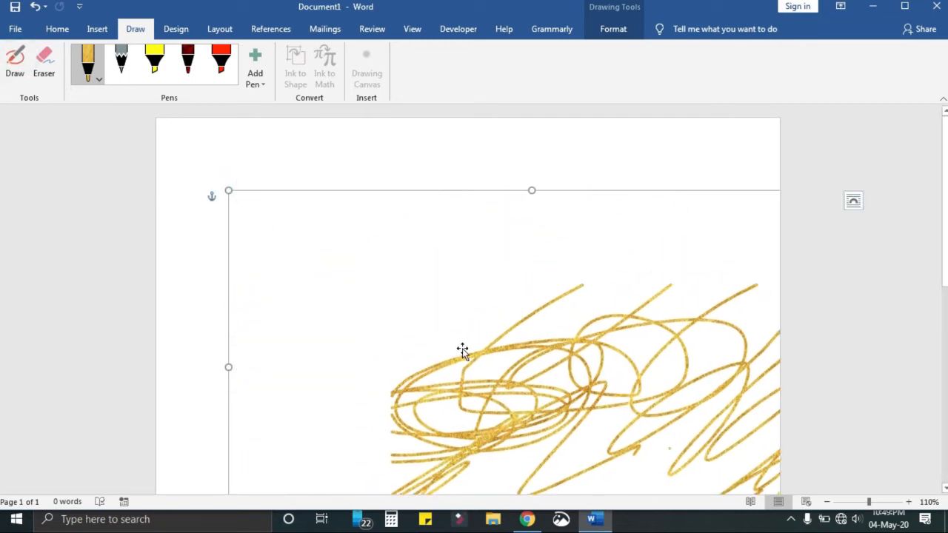
key("ctrl+z")
key("ctrl+z")
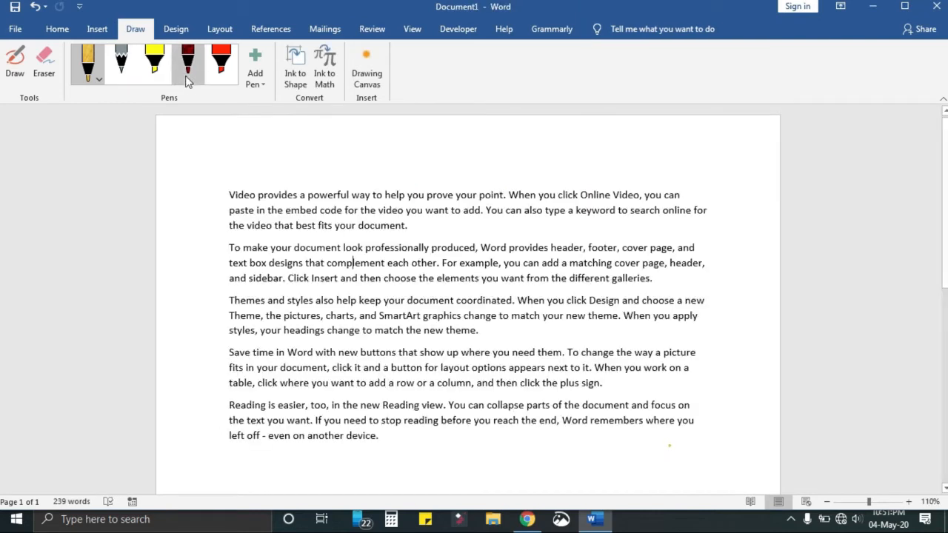
Apply the Badge theme to the document and the built-in style set with orange-banded headings
left_click(177, 33)
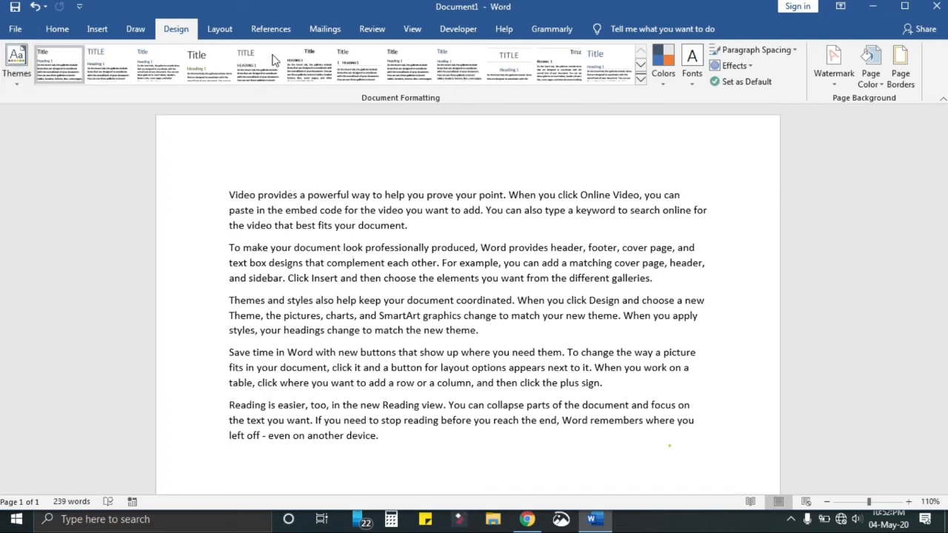
left_click(12, 83)
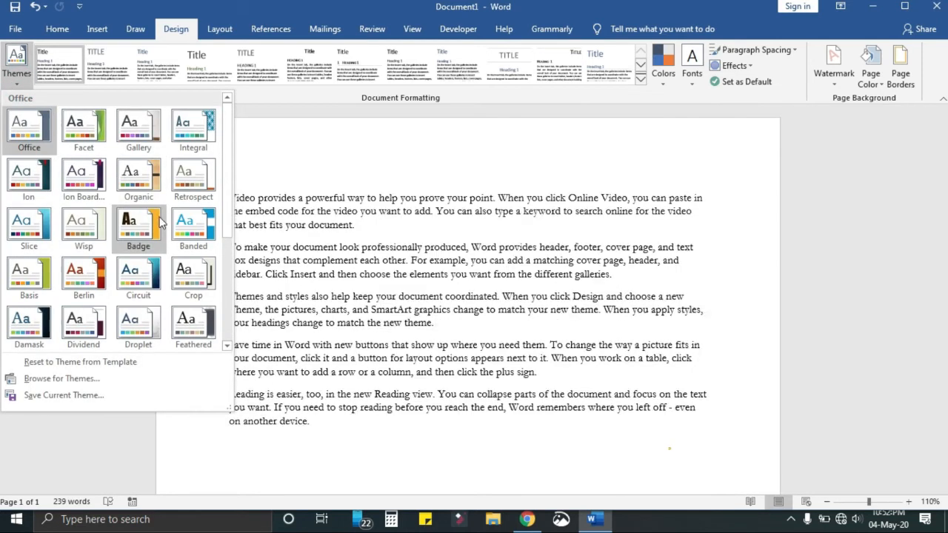
left_click(143, 222)
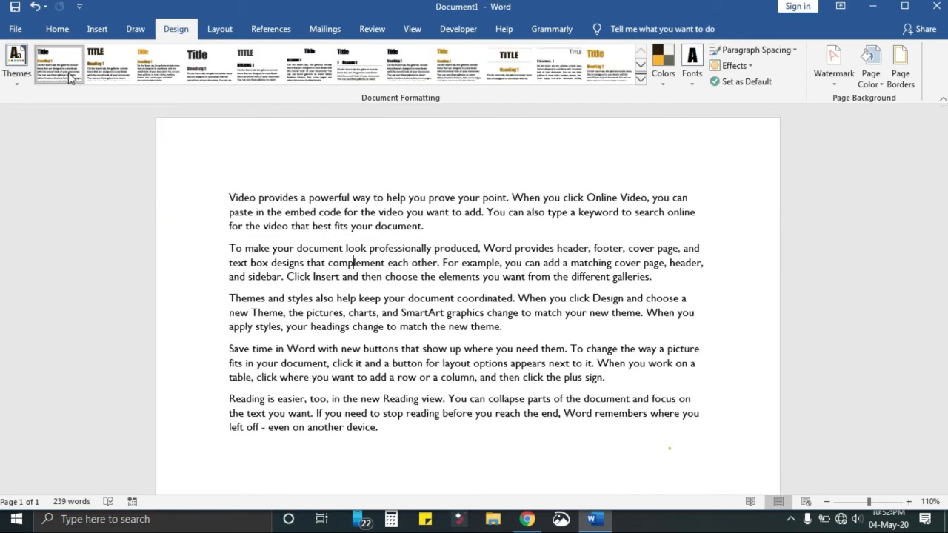
left_click(641, 77)
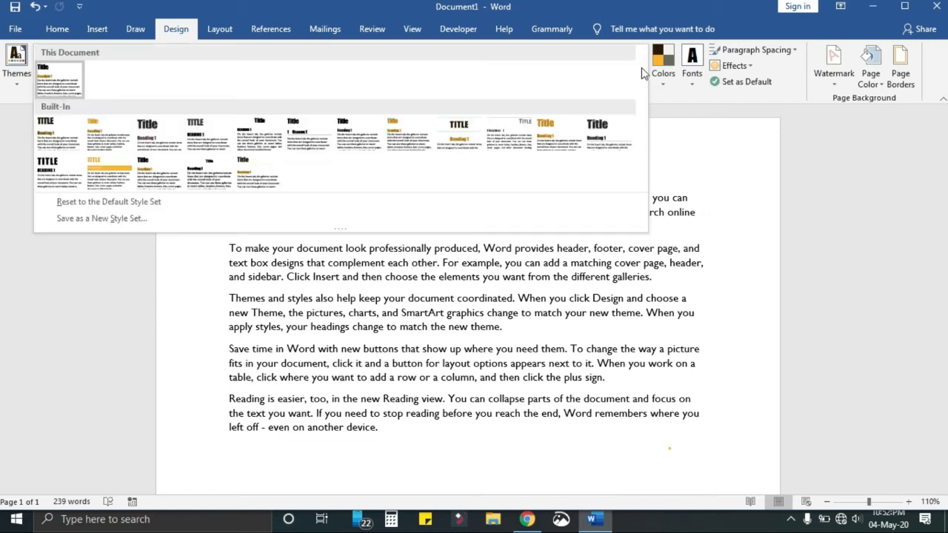
left_click(86, 170)
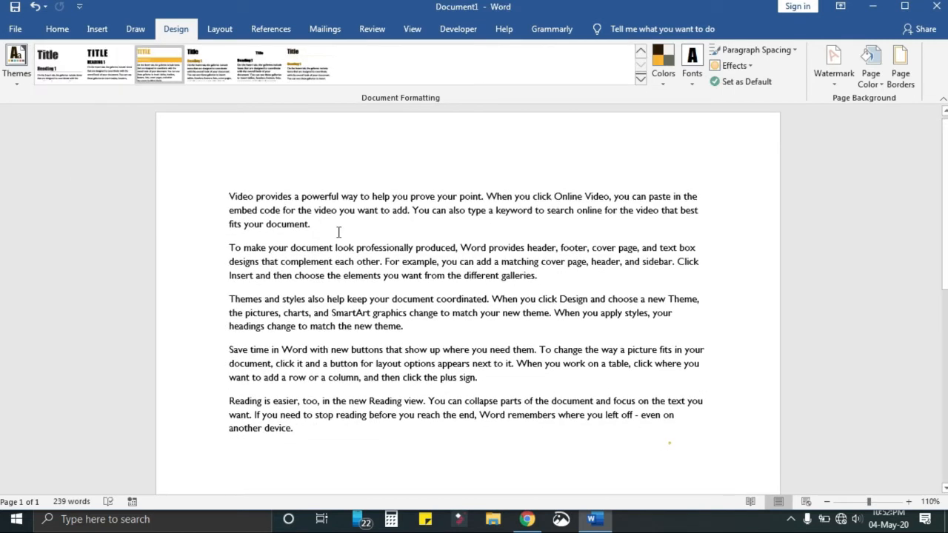
Apply the Heading 1 style to the opening words "Video provides a powerful way" through "When you click Online" of the first paragraph
left_click_drag(229, 195, 593, 190)
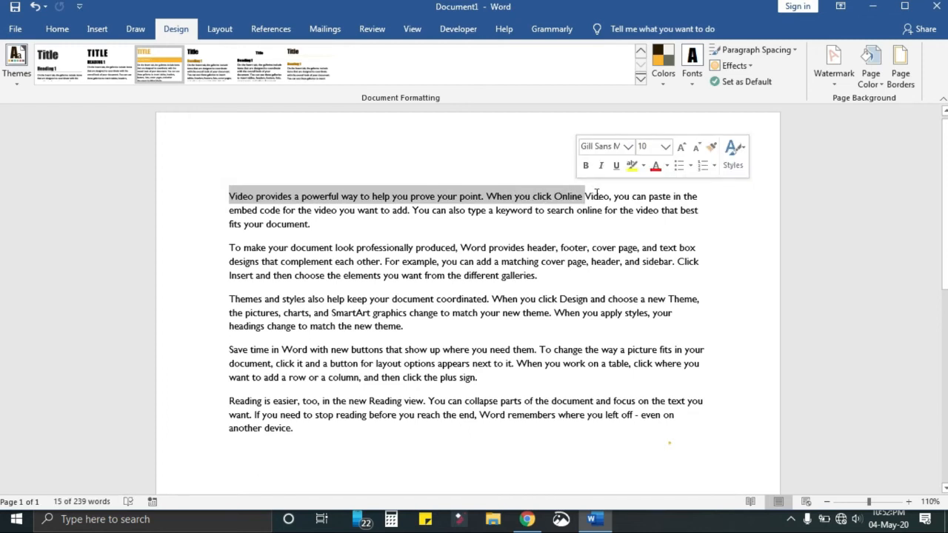
left_click(69, 34)
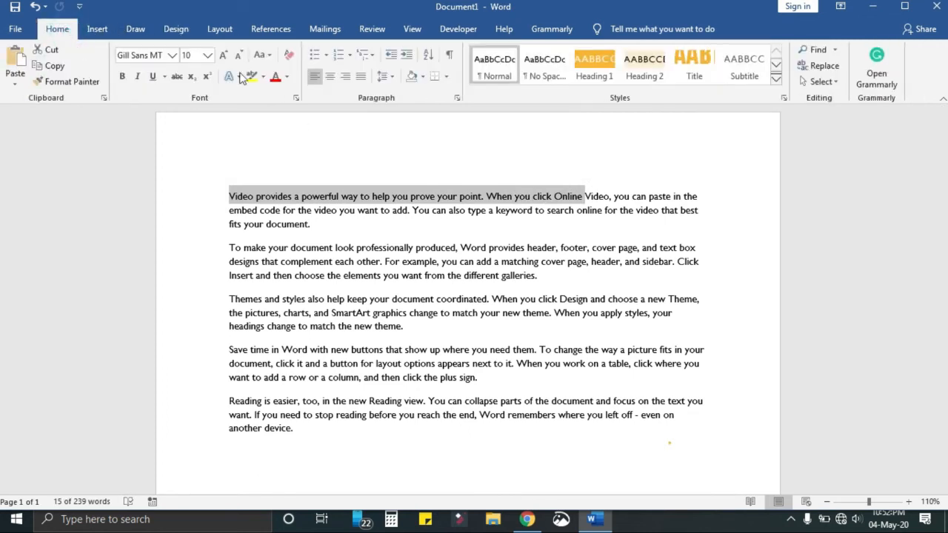
left_click(595, 61)
left_click(443, 212)
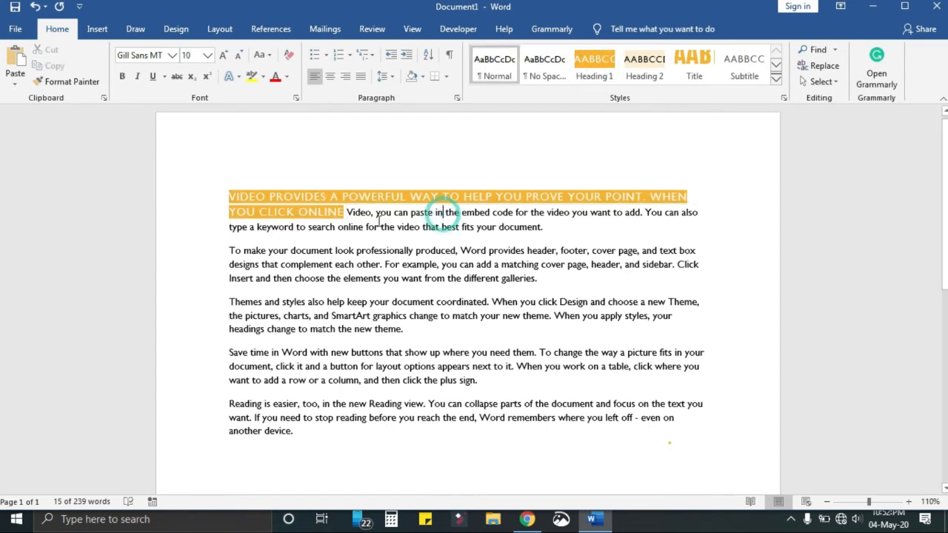
Start a new paragraph at "Video, you can paste" after the heading and apply the Green theme colors to the document
left_click(348, 212)
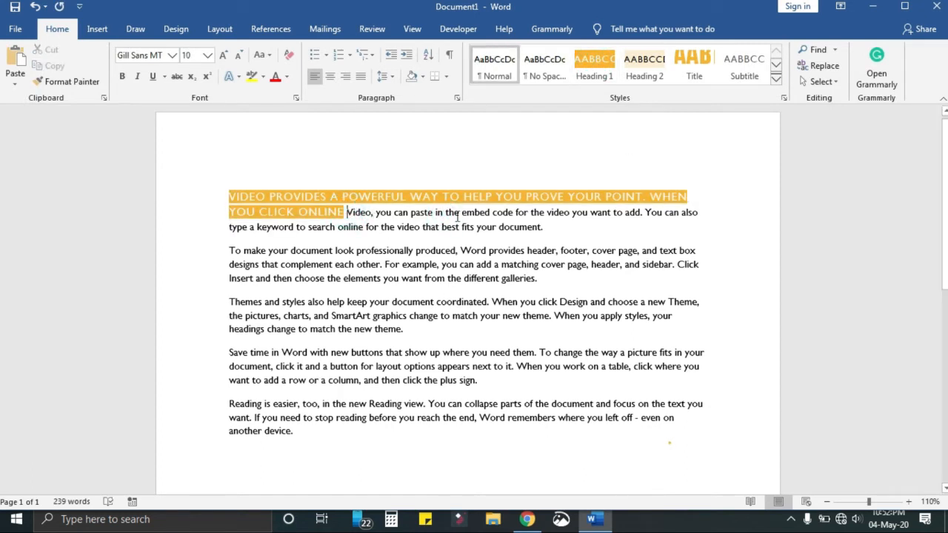
key("Return")
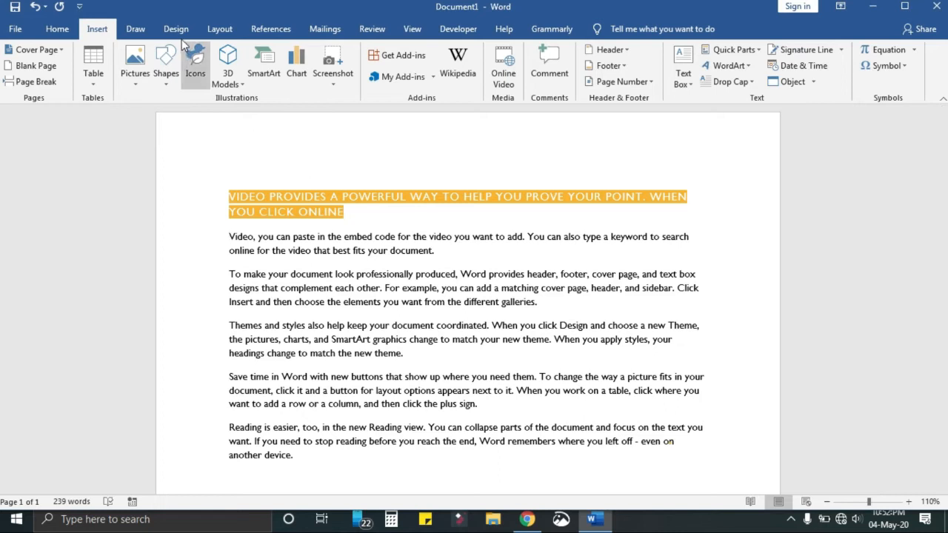
left_click(178, 30)
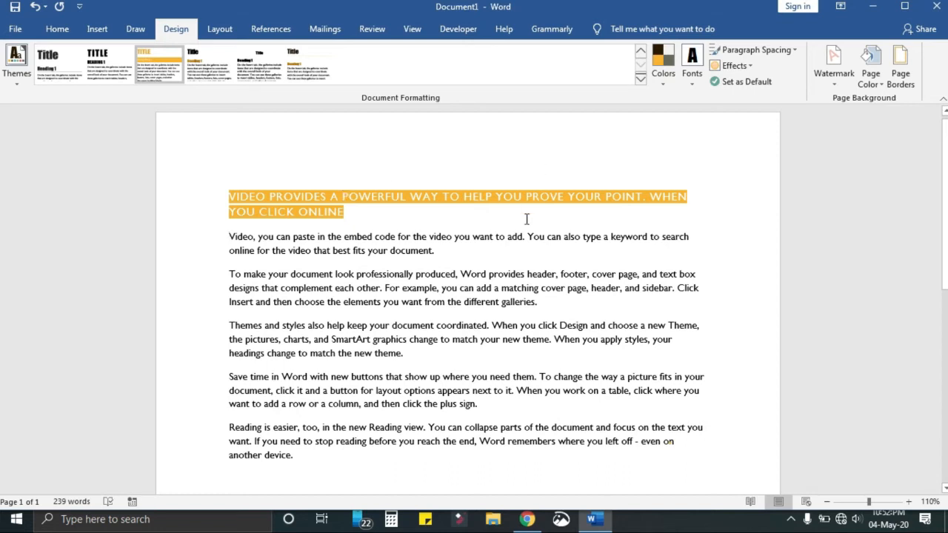
left_click(664, 86)
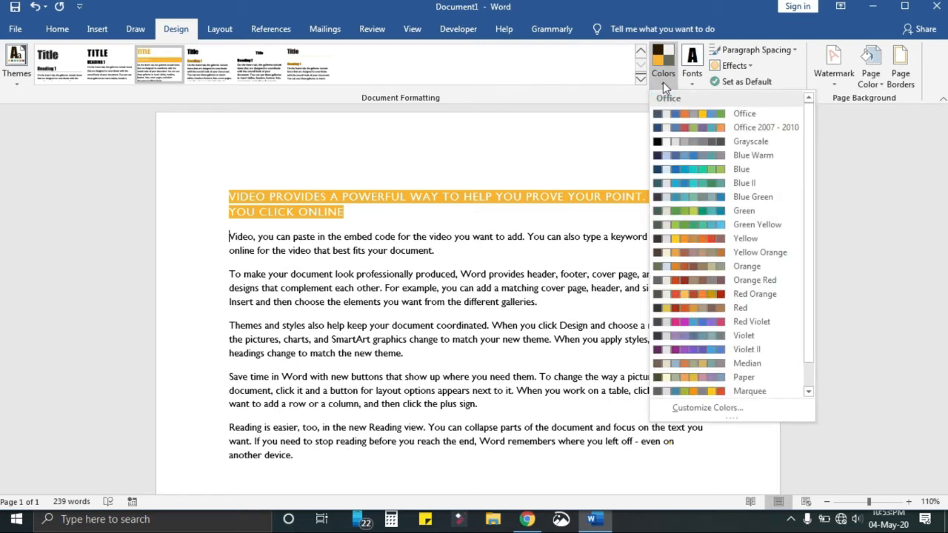
left_click(687, 210)
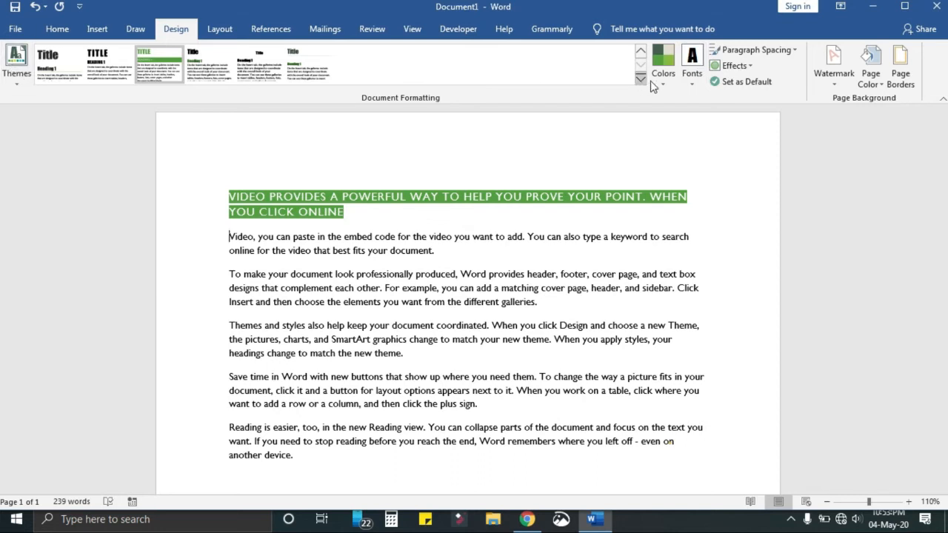
Apply the Franklin Gothic theme fonts and set the document's paragraph spacing to Double
left_click(689, 74)
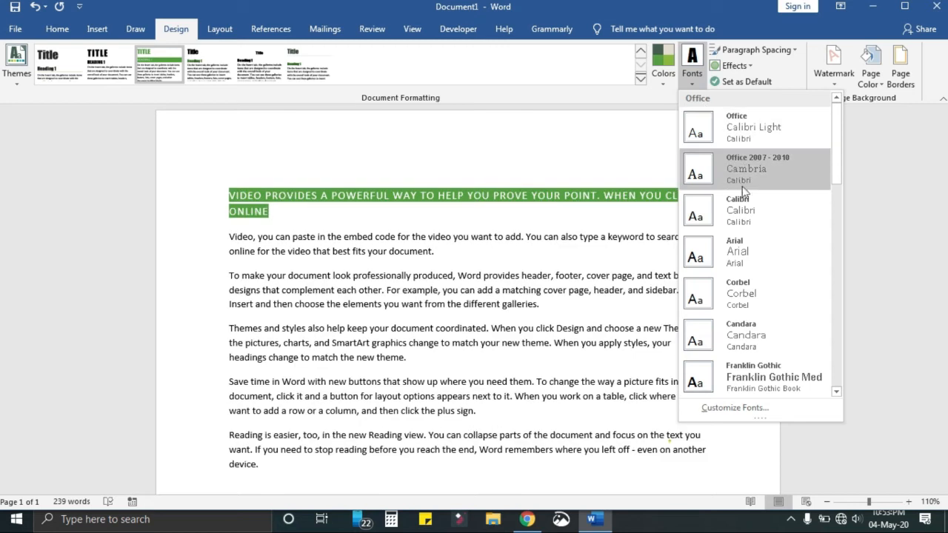
left_click(773, 373)
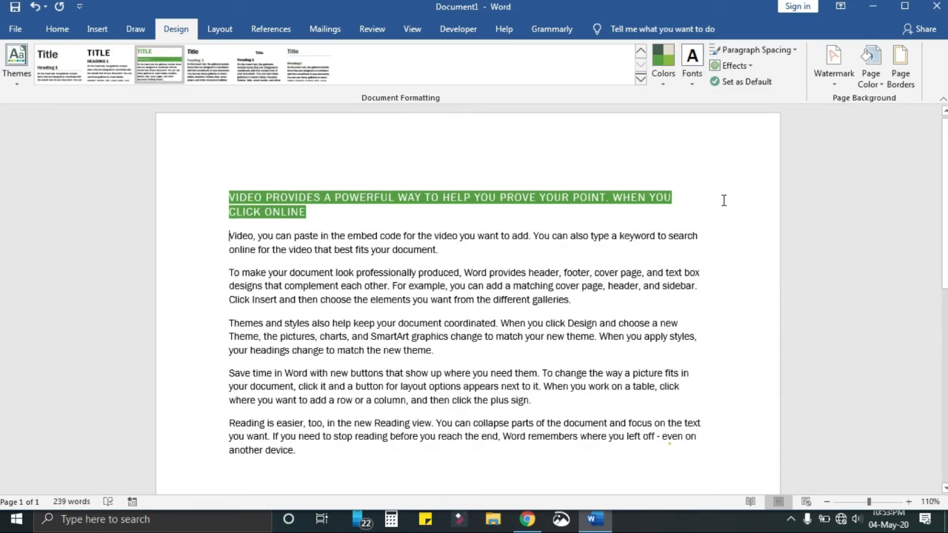
left_click(792, 50)
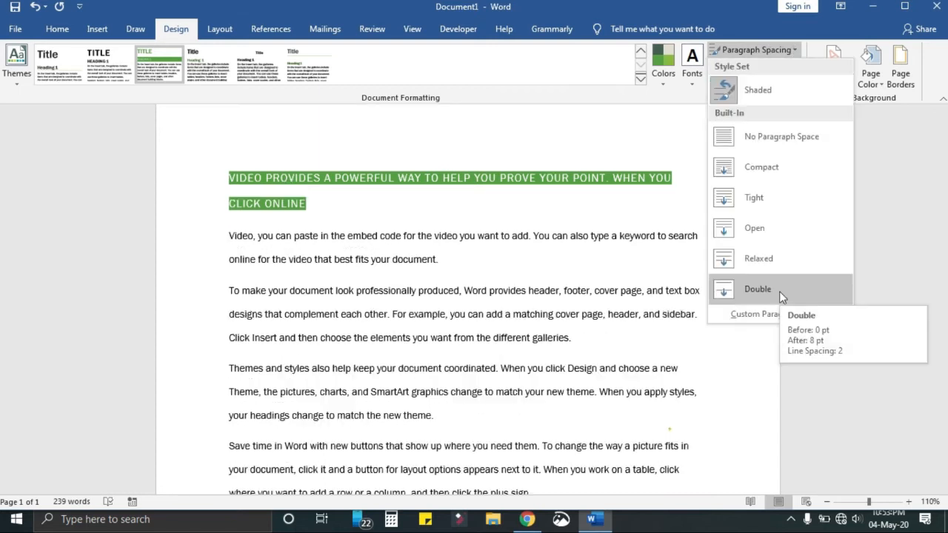
left_click(783, 290)
scroll(462, 300, "down", 3)
scroll(444, 333, "down", 1)
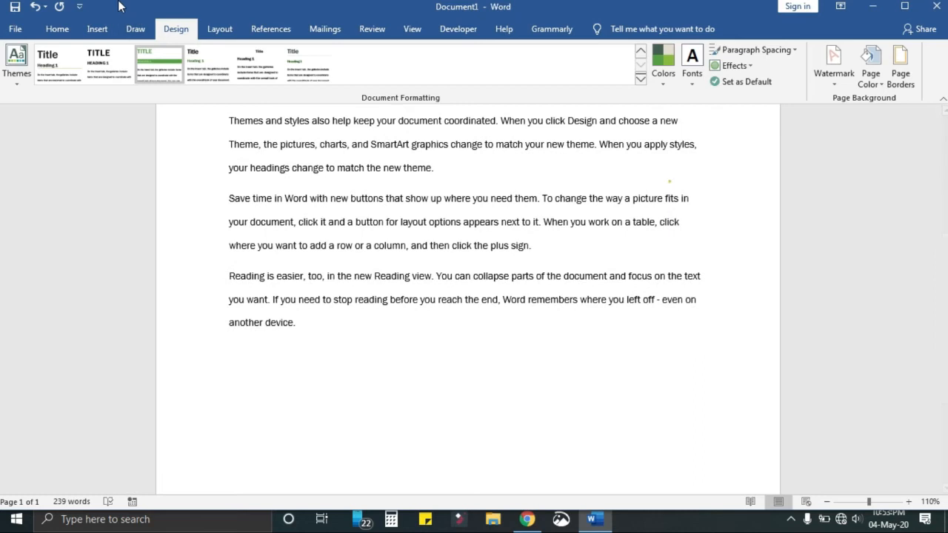
Draw a rectangle about 1.33" high and 2.81" wide below the last paragraph, and a green ellipse to its right
left_click(97, 29)
left_click(170, 62)
left_click(534, 410)
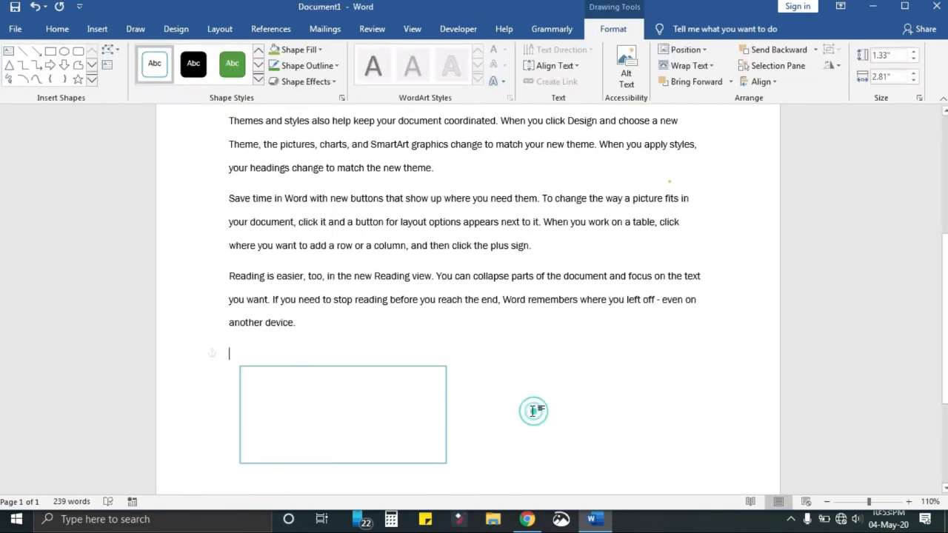
left_click(97, 29)
left_click(166, 63)
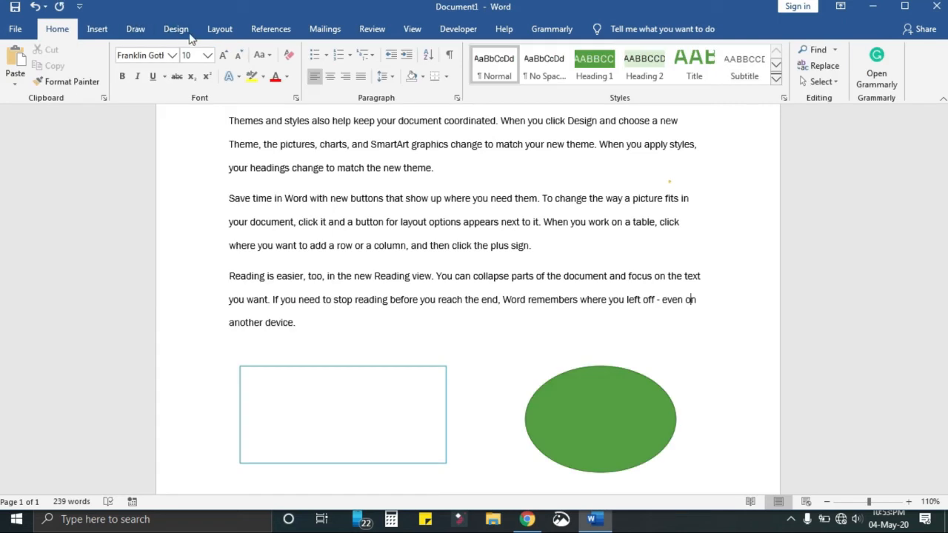
Apply the Office 2007 - 2010 theme effects to the document's shapes
left_click(176, 29)
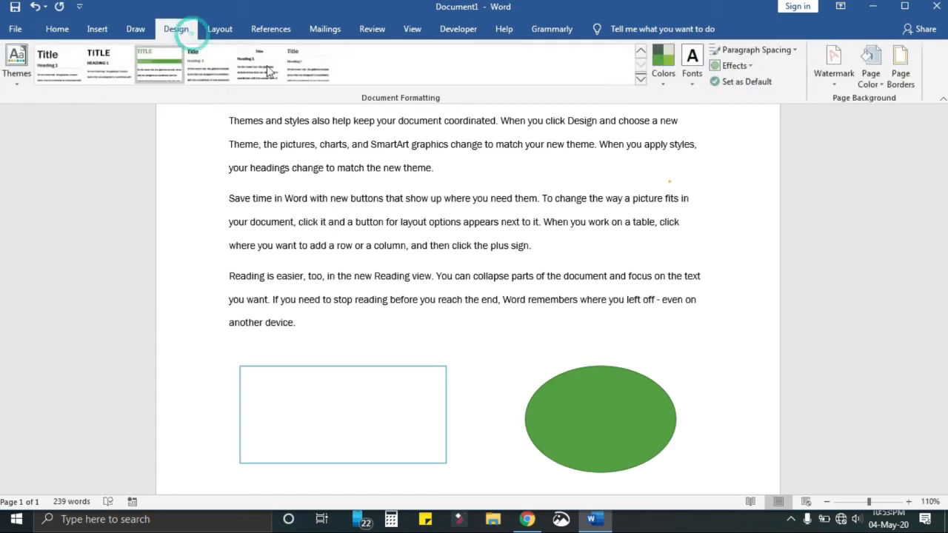
left_click(749, 66)
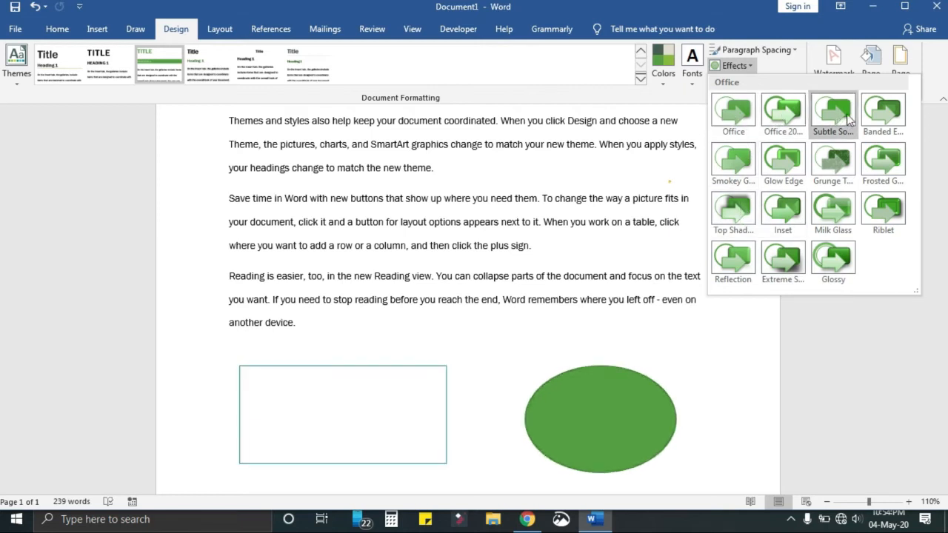
left_click(799, 112)
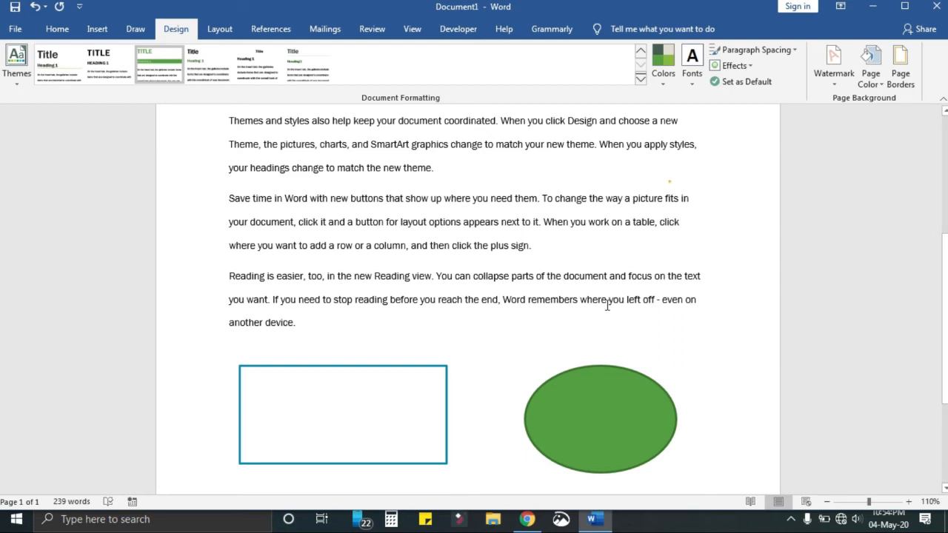
Start a custom text watermark and set its text to "Happy Tech"
scroll(607, 303, "up", 5)
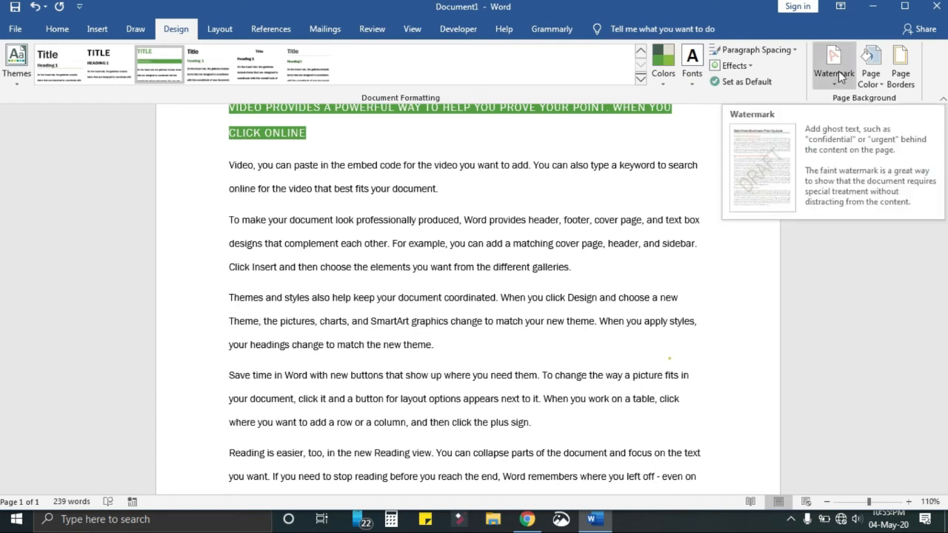
scroll(430, 250, "up", 1)
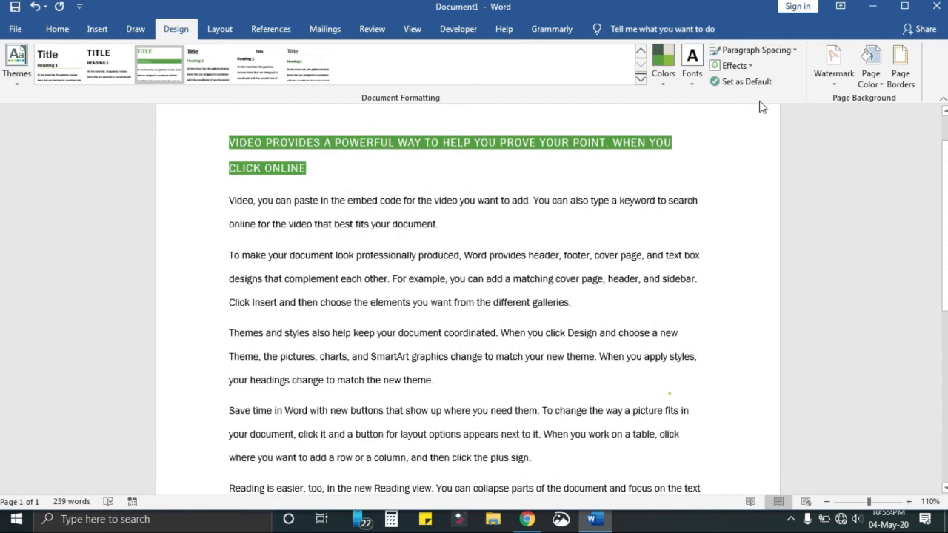
left_click(828, 91)
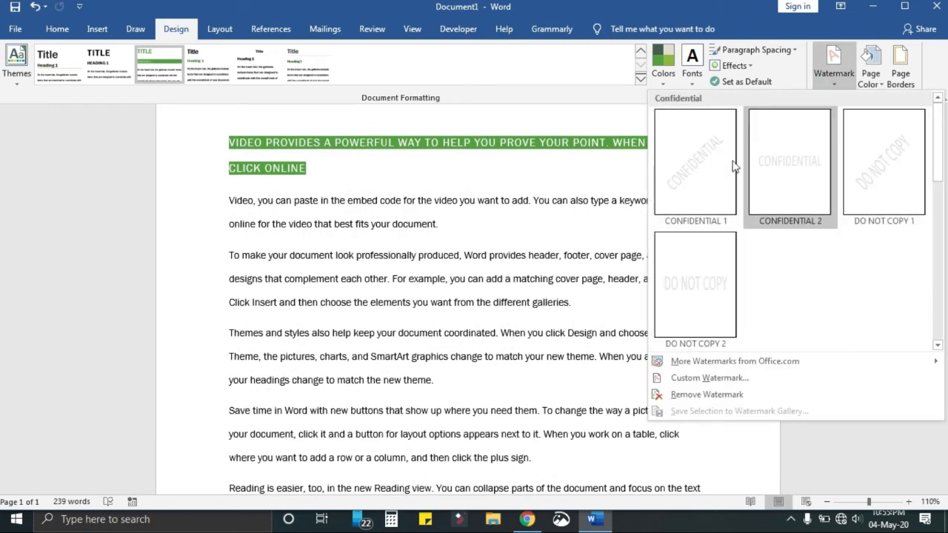
scroll(740, 222, "down", 3)
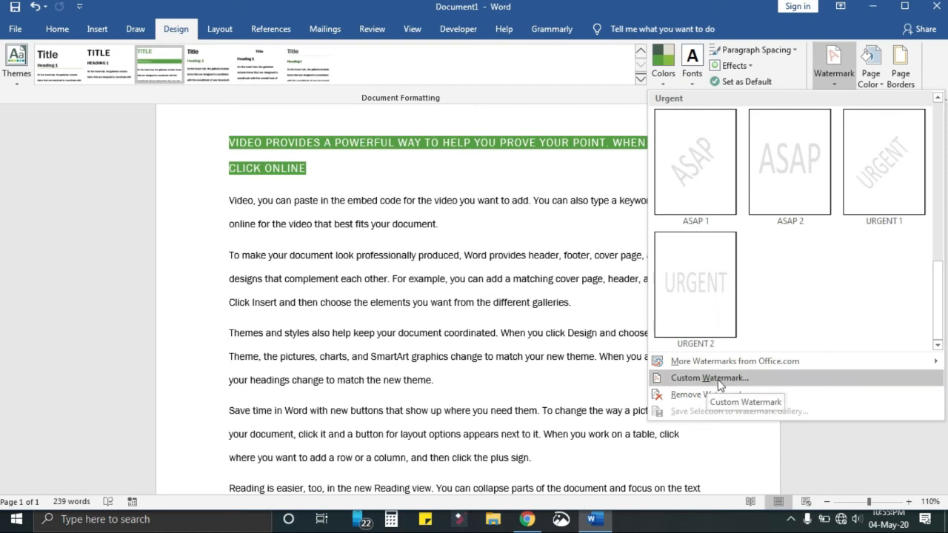
left_click(785, 374)
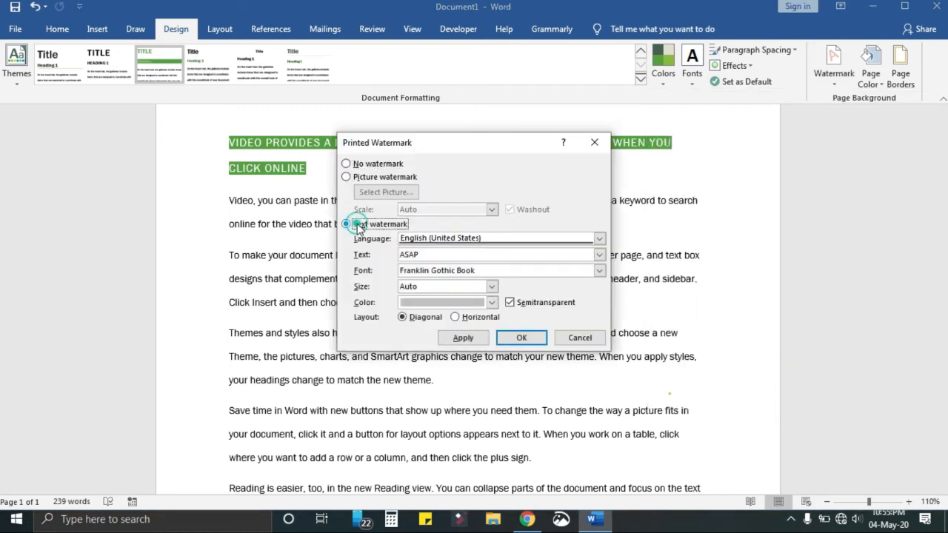
left_click(492, 254)
type("H")
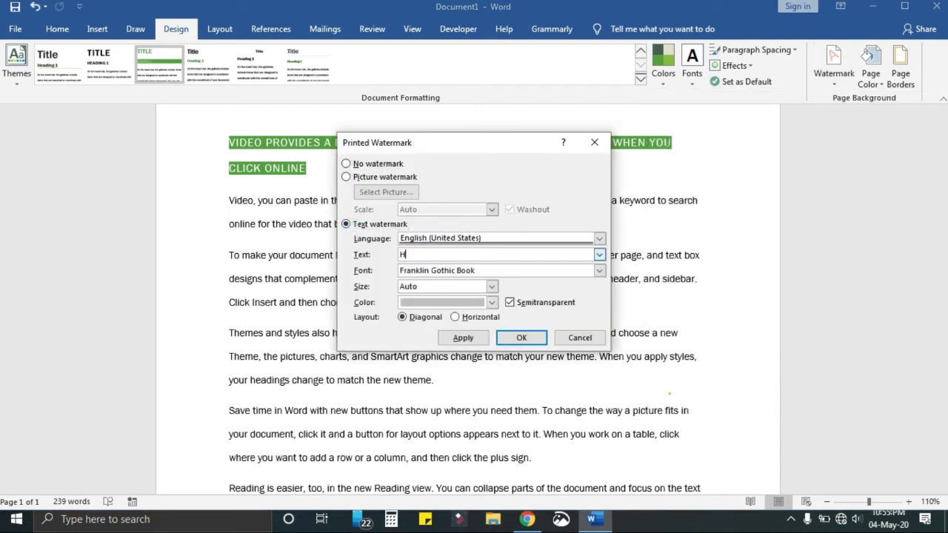
type("appy Tech")
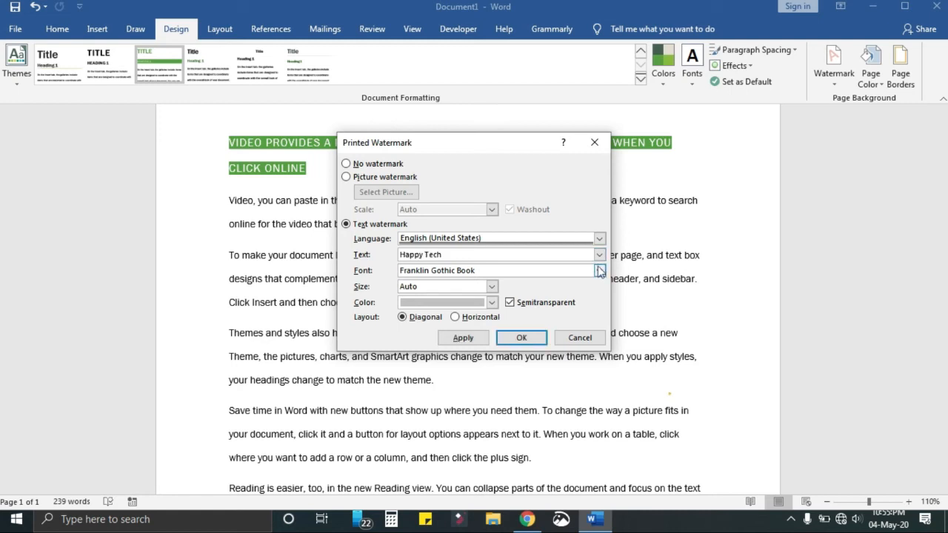
Set the watermark's font to Franklin Gothic Heavy and its color to green, keep Auto size and diagonal layout, and apply it
left_click(599, 271)
left_click(474, 309)
left_click(492, 287)
left_click(492, 287)
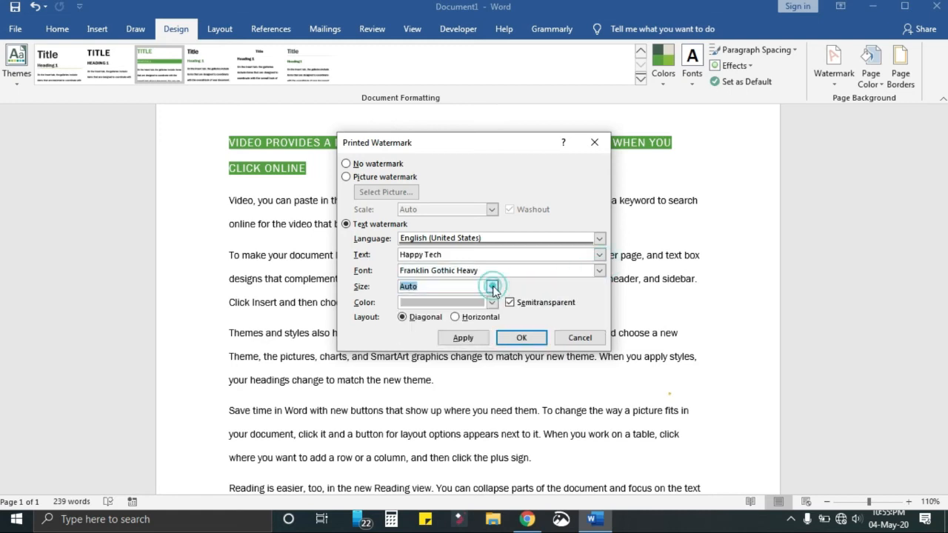
left_click(492, 302)
left_click(457, 358)
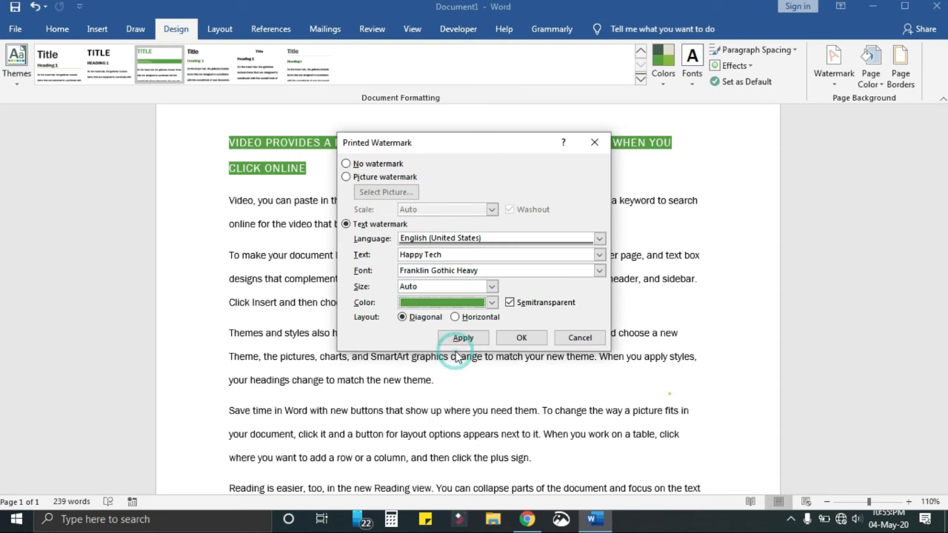
left_click(404, 320)
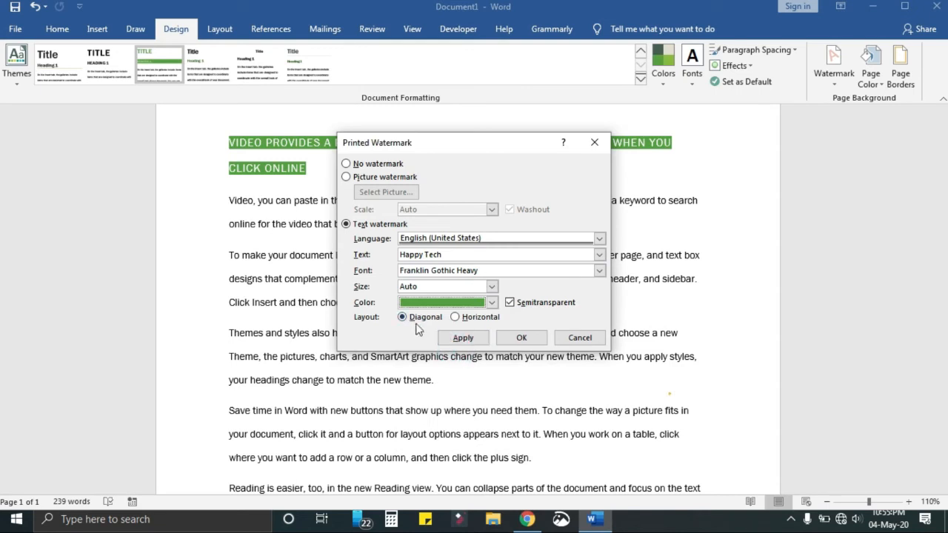
left_click(462, 338)
left_click(580, 338)
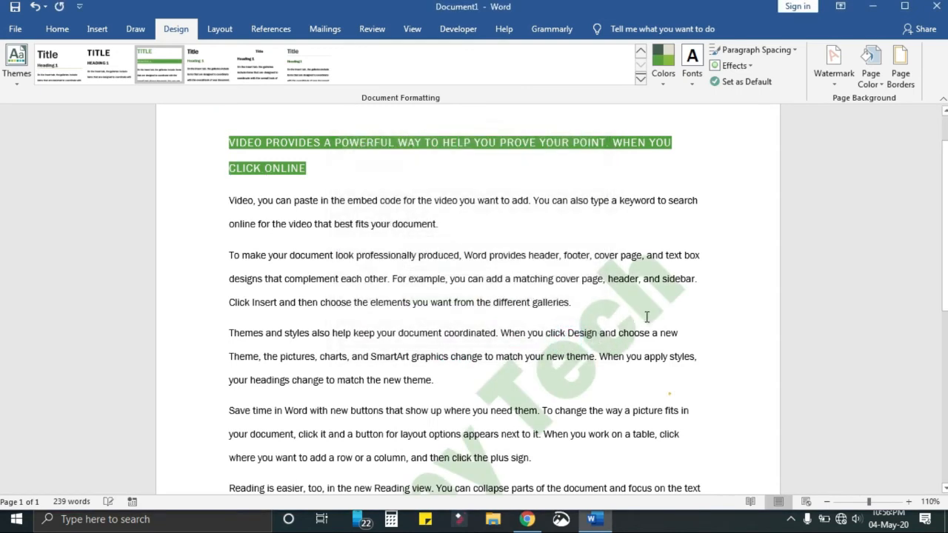
Move the rectangle at the end of the document down and right so it overlaps the ellipse's lower edge
scroll(646, 317, "down", 4)
left_click(469, 367)
scroll(519, 297, "up", 3)
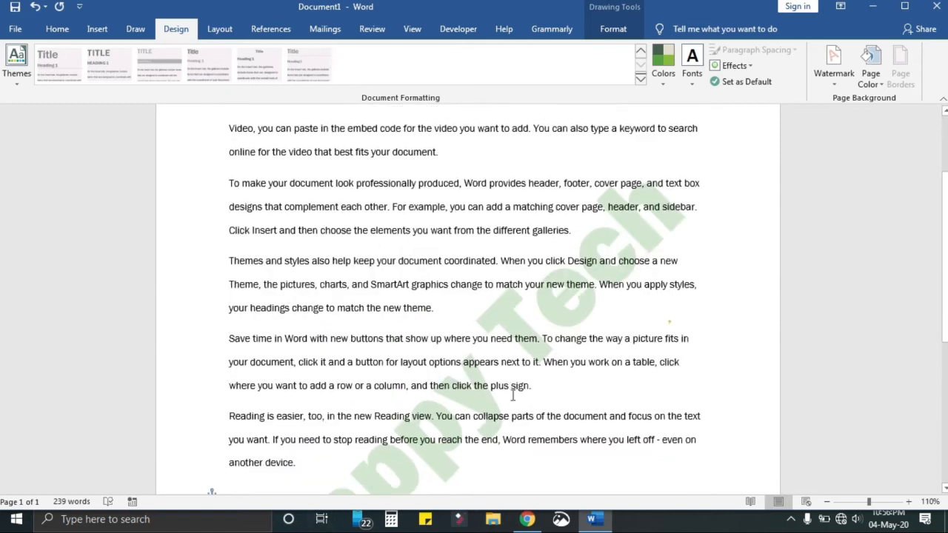
scroll(512, 395, "down", 5)
Insert a blank page at the empty line above the shapes and check the watermark across the pages
left_click(92, 29)
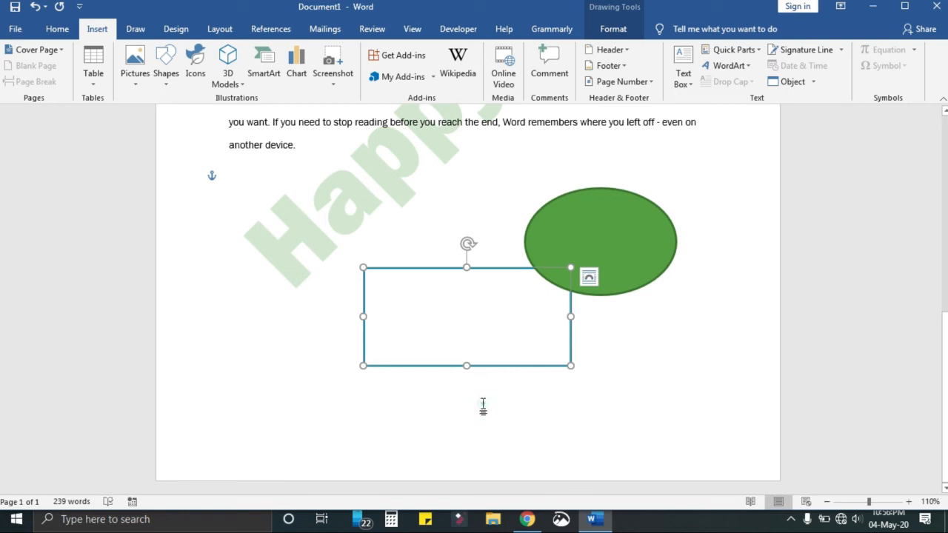
left_click(482, 407)
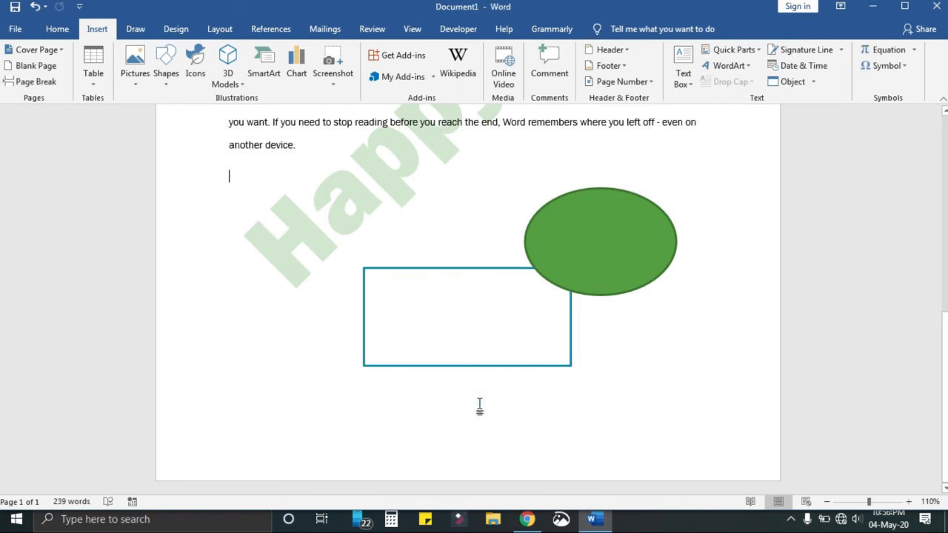
left_click(43, 80)
scroll(370, 226, "down", 3)
scroll(559, 386, "up", 2)
scroll(559, 386, "up", 8)
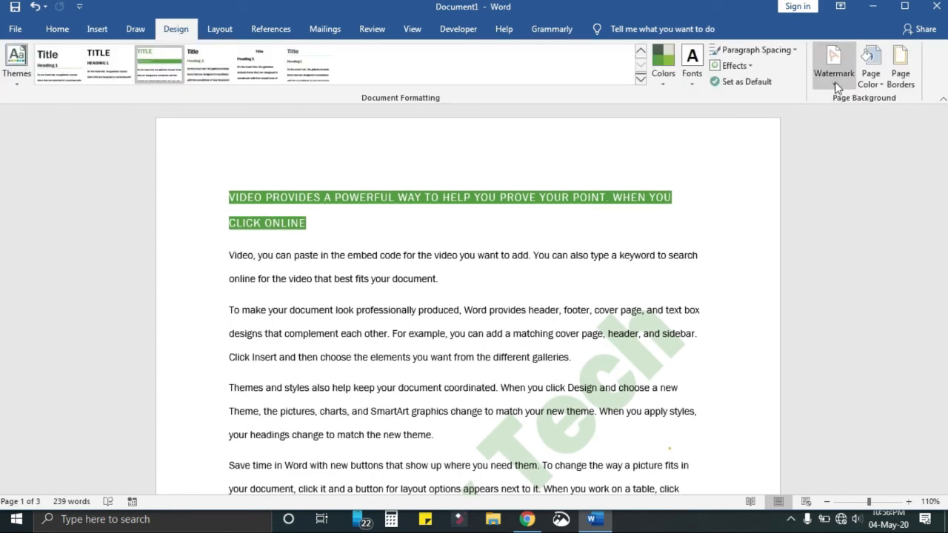
Set up a custom picture watermark using the "cover image" file from the Happy Tech folder on drive D
scroll(642, 303, "down", 4)
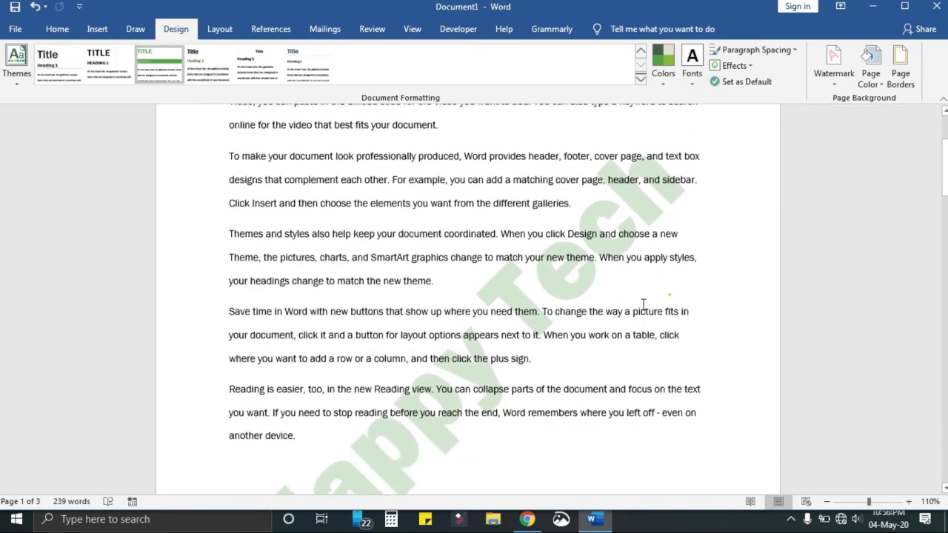
scroll(642, 304, "up", 4)
left_click(851, 85)
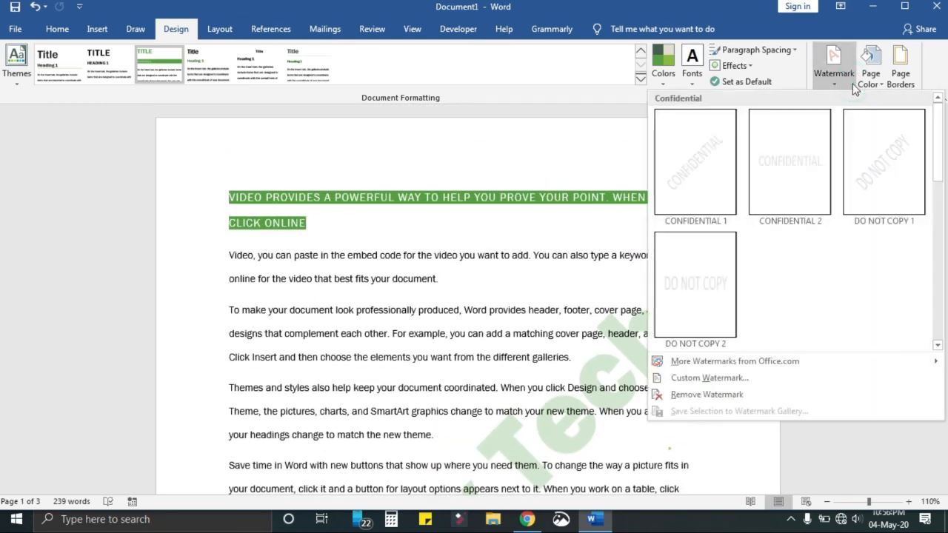
left_click(745, 385)
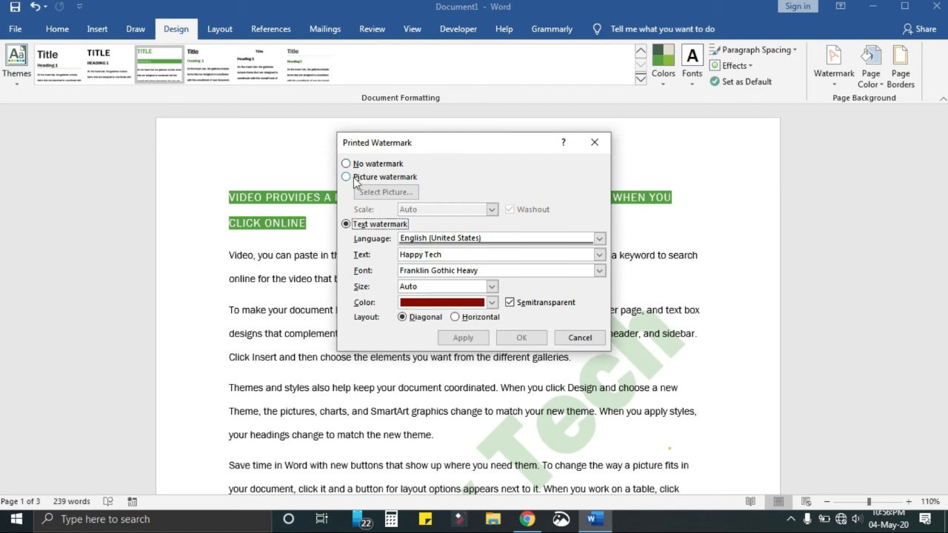
left_click(353, 178)
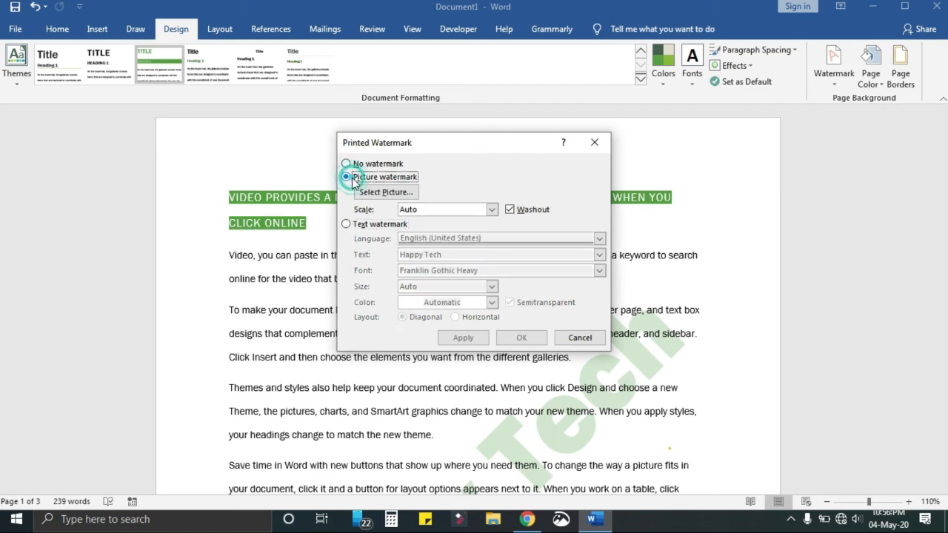
left_click(397, 195)
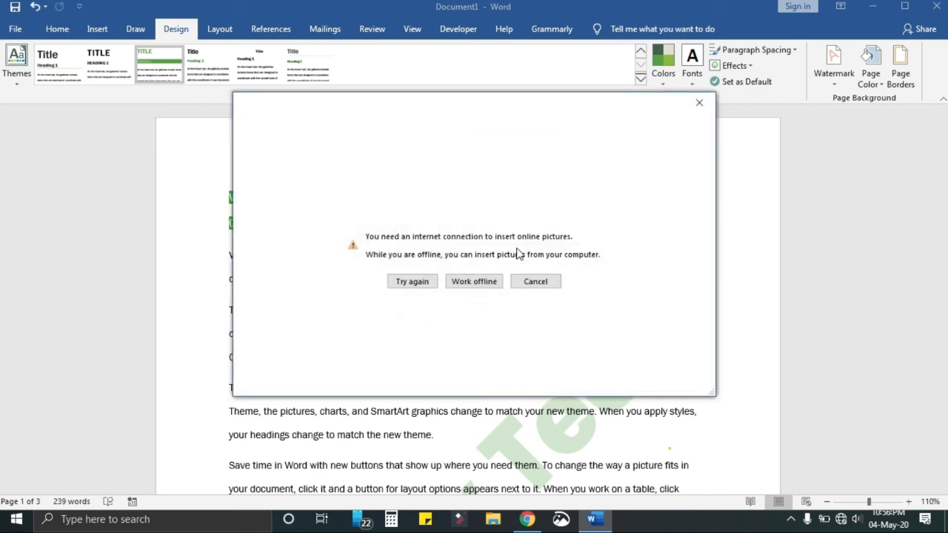
left_click(472, 279)
scroll(533, 312, "down", 3)
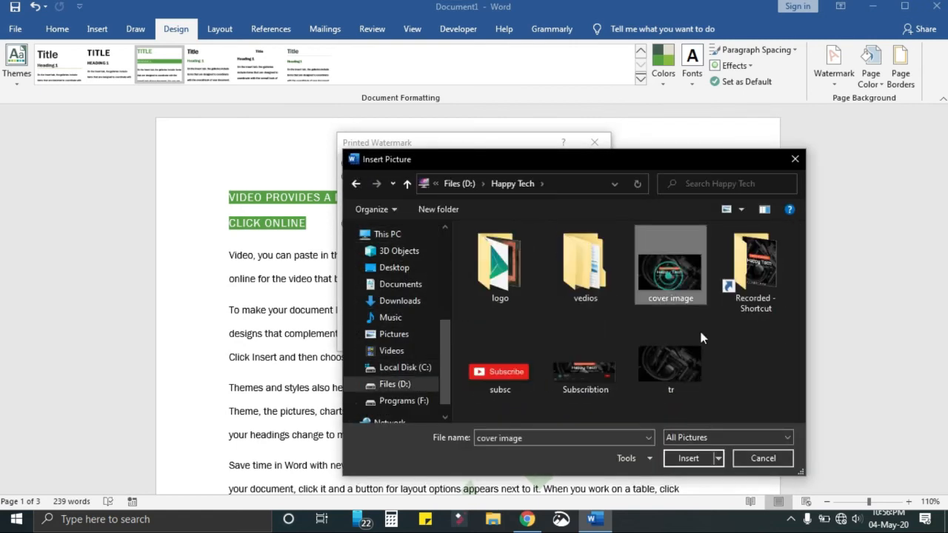
left_click(687, 458)
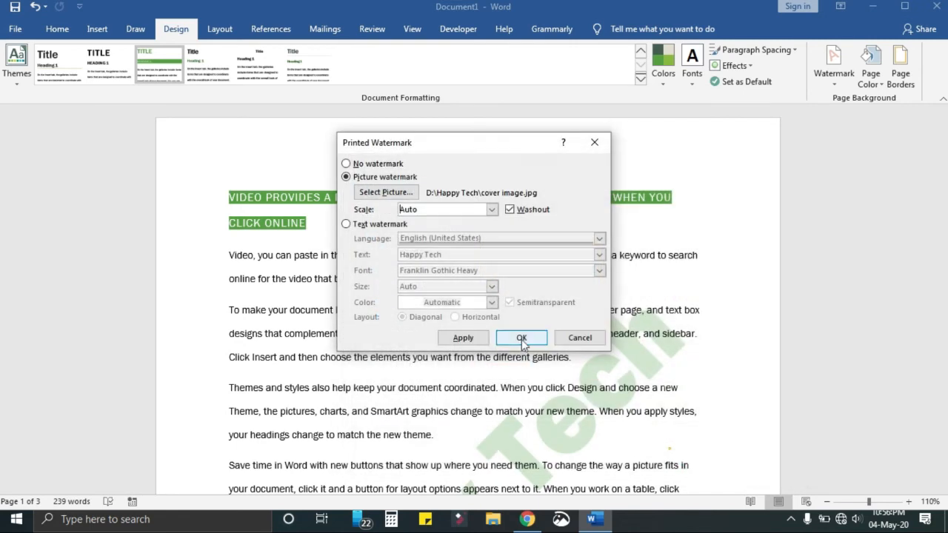
Apply the picture watermark with Auto scale and Washout, and check how it looks across the pages
left_click(521, 338)
scroll(526, 332, "down", 7)
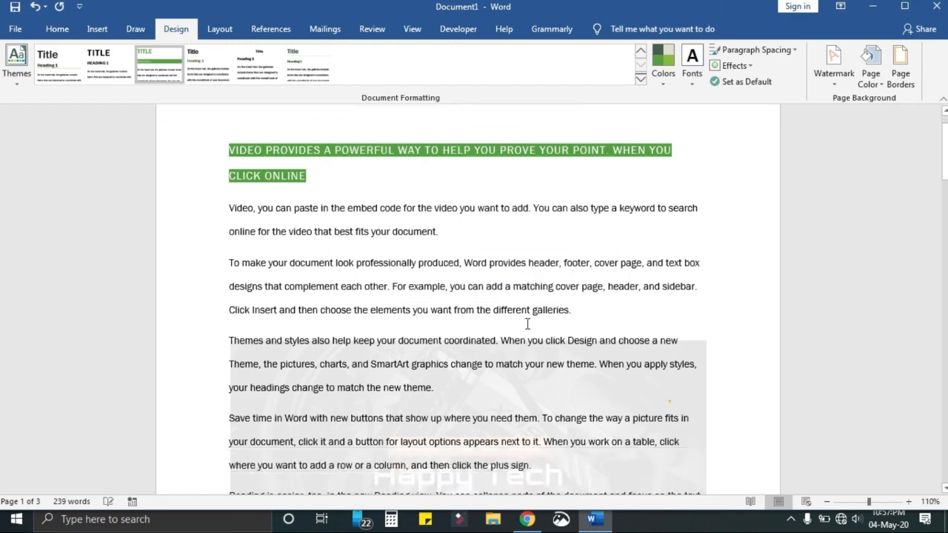
scroll(514, 244, "up", 1)
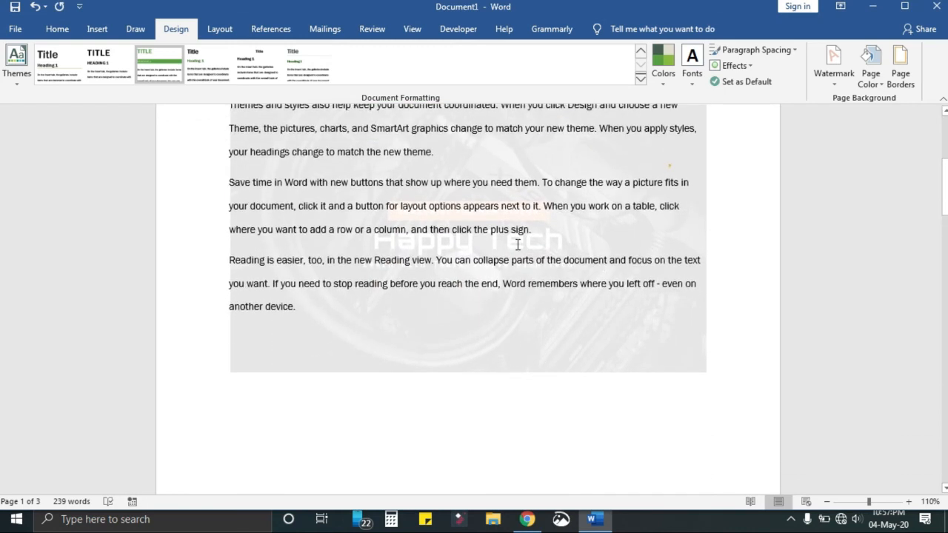
scroll(508, 269, "down", 12)
scroll(516, 270, "down", 20)
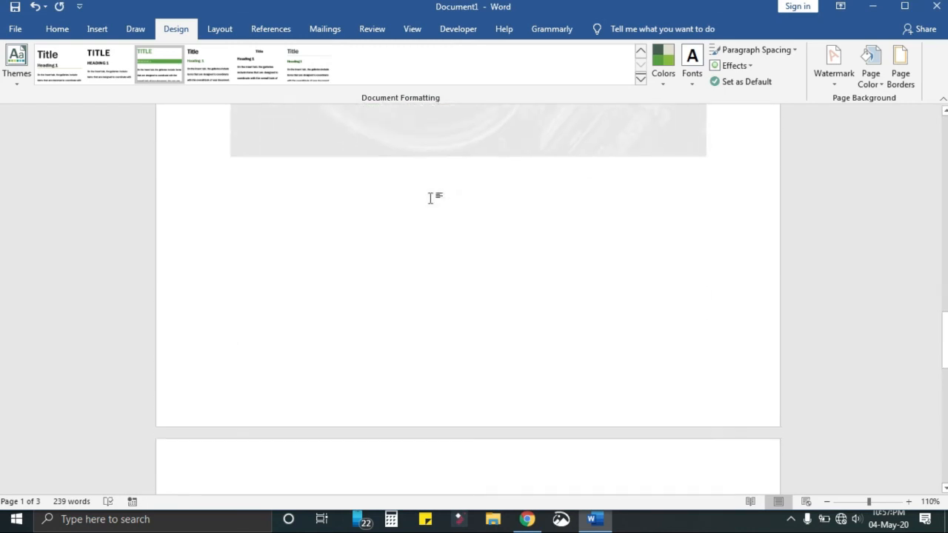
scroll(433, 202, "up", 20)
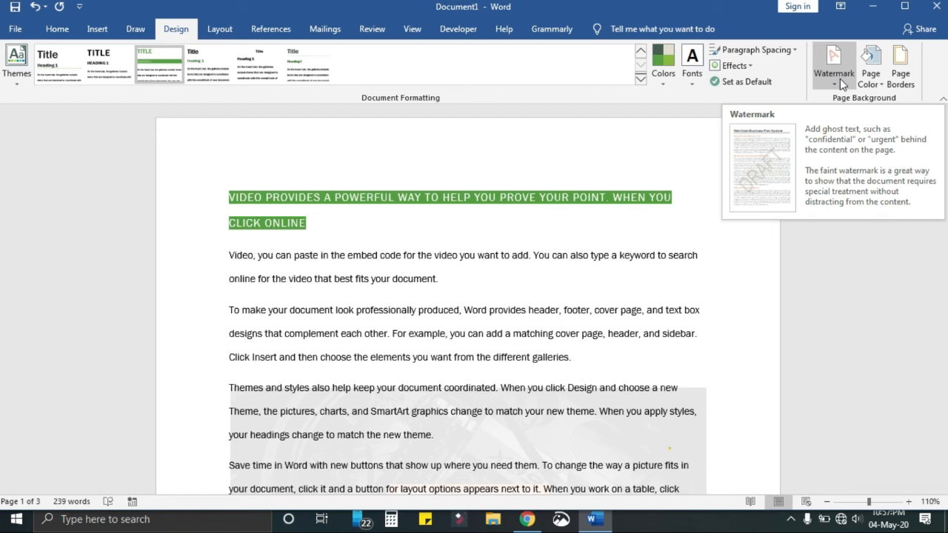
Remove the watermark from the document and check the first page
left_click(835, 80)
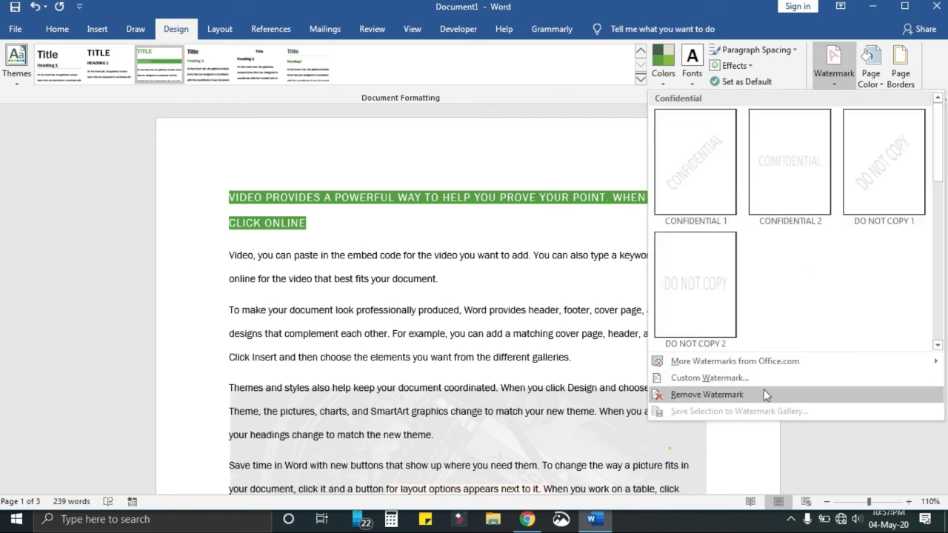
left_click(726, 395)
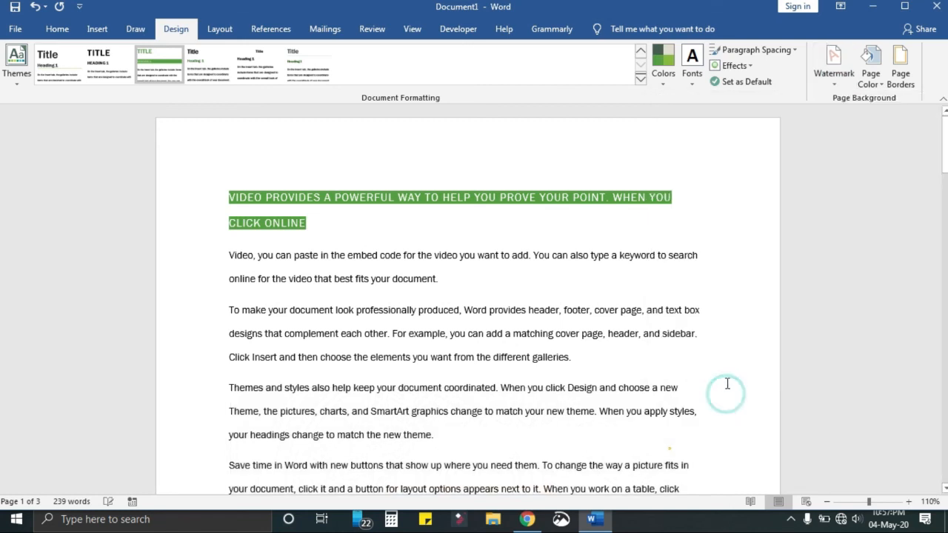
scroll(478, 370, "down", 5)
scroll(514, 330, "up", 5)
Set the page color to the lightest tint of the yellow-green theme color and check the pages
left_click(870, 70)
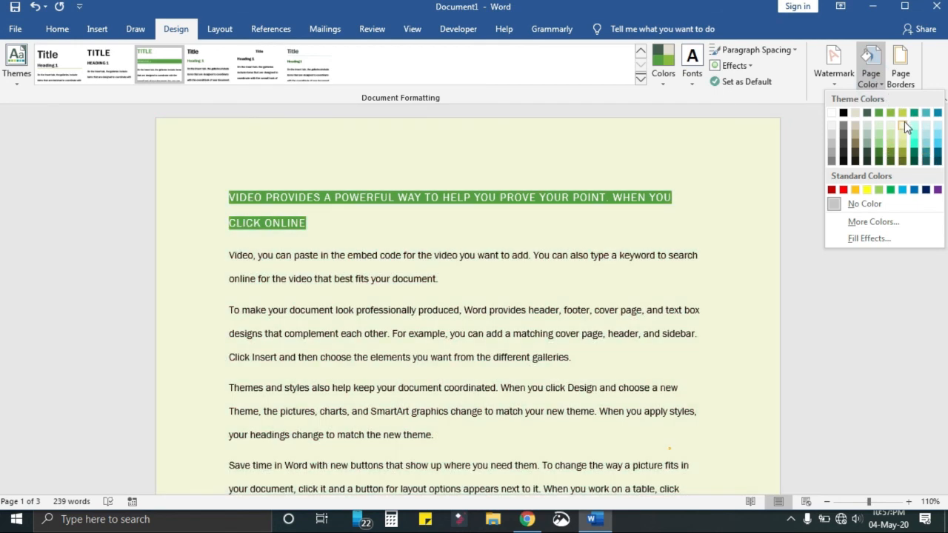
left_click(902, 125)
scroll(383, 245, "down", 6)
scroll(383, 245, "up", 6)
scroll(386, 245, "up", 1)
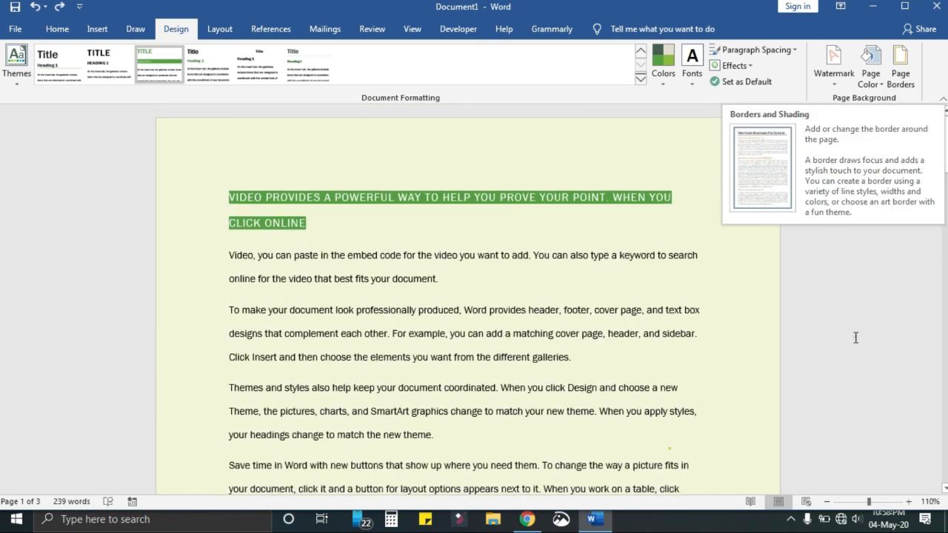
Add a Box page border to the whole document in a 3 pt thick-and-thin double line style with Automatic color
left_click(911, 62)
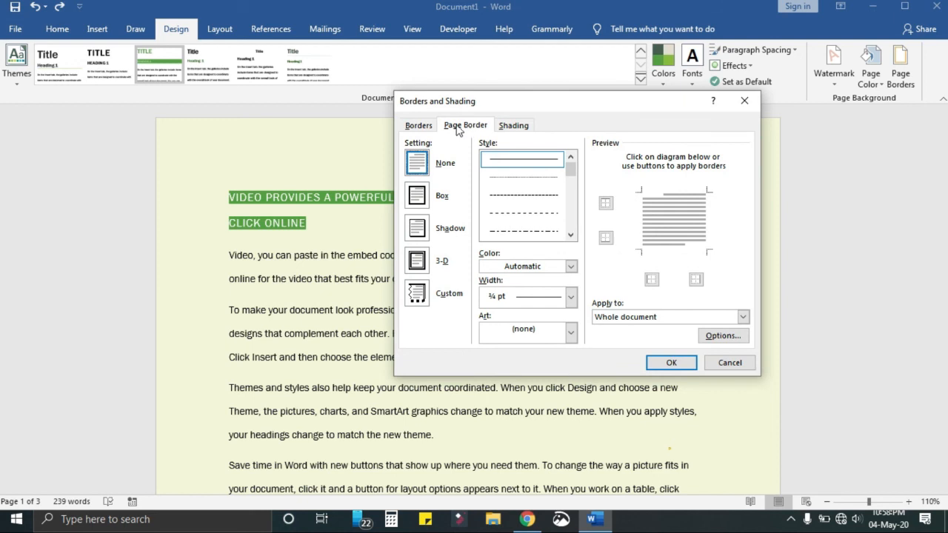
left_click(416, 200)
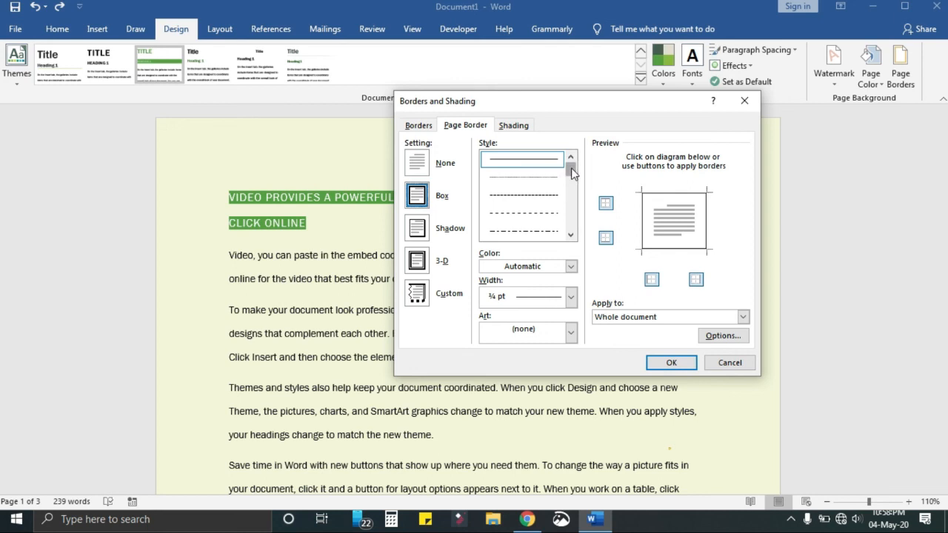
left_click_drag(568, 167, 571, 191)
left_click(552, 228)
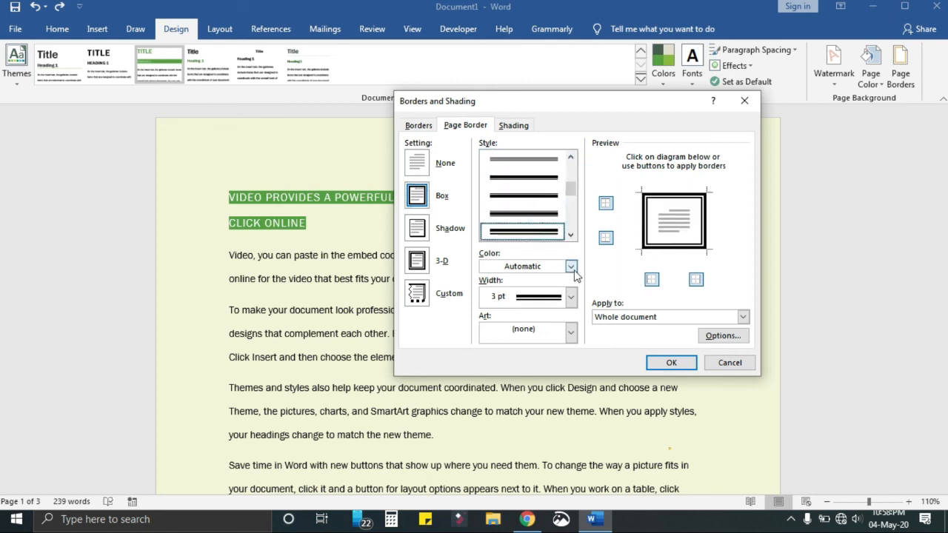
left_click(682, 364)
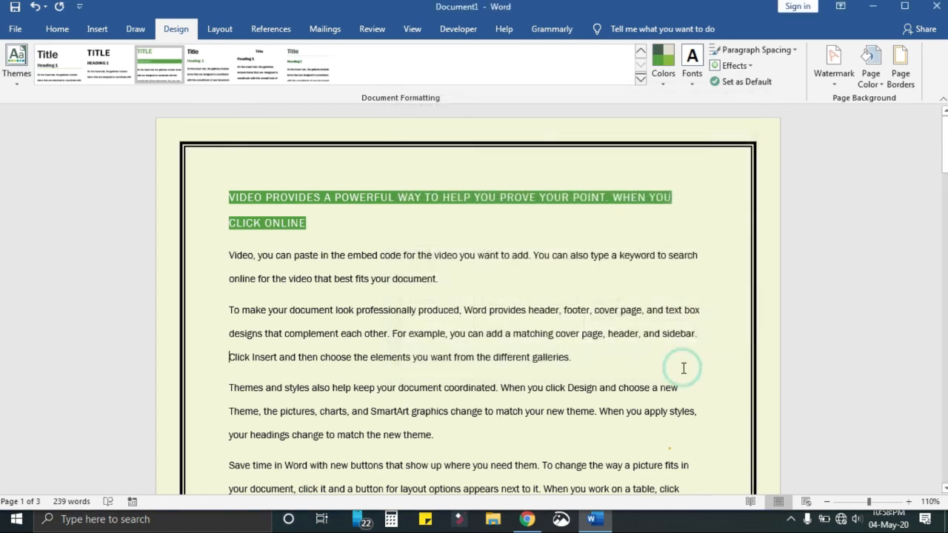
scroll(260, 257, "down", 8)
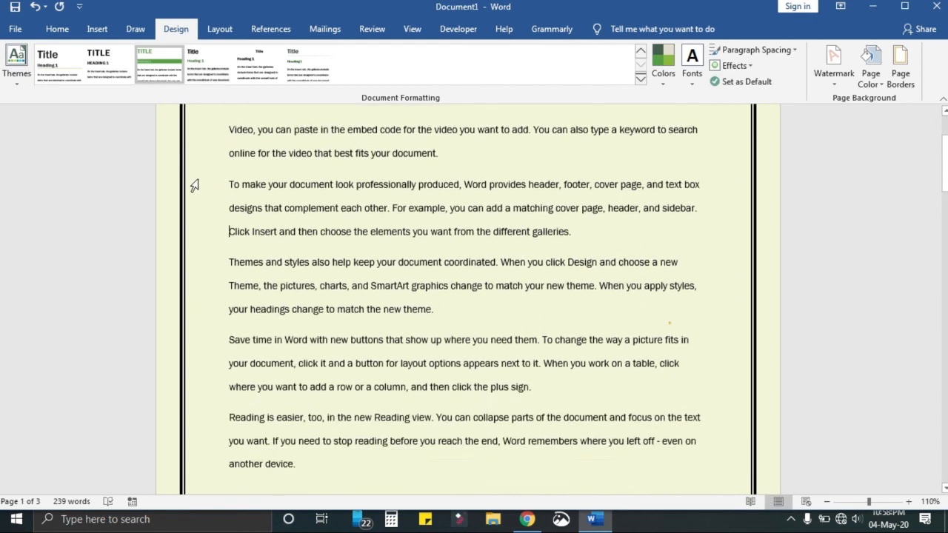
scroll(259, 256, "up", 8)
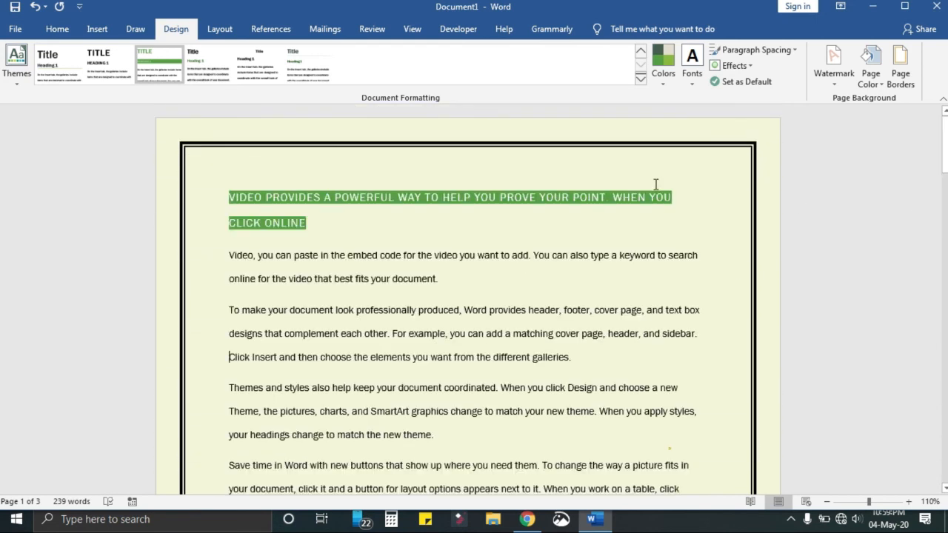